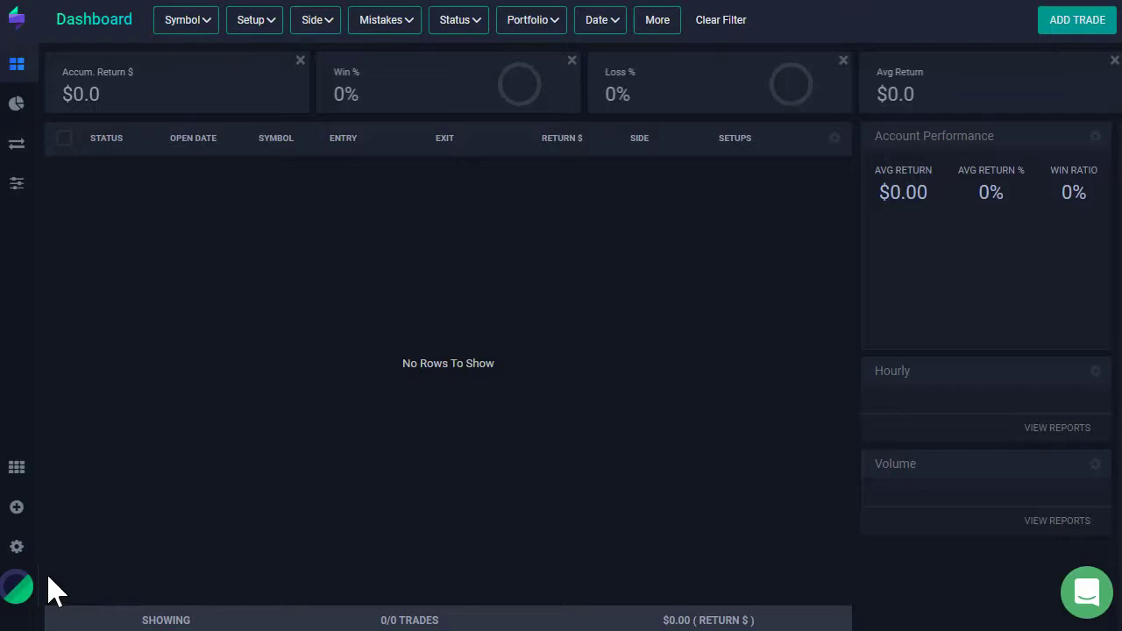
# - Open the Import Your Trades page from the Dashboard's ADD TRADE button
pyautogui.click(1085, 37)
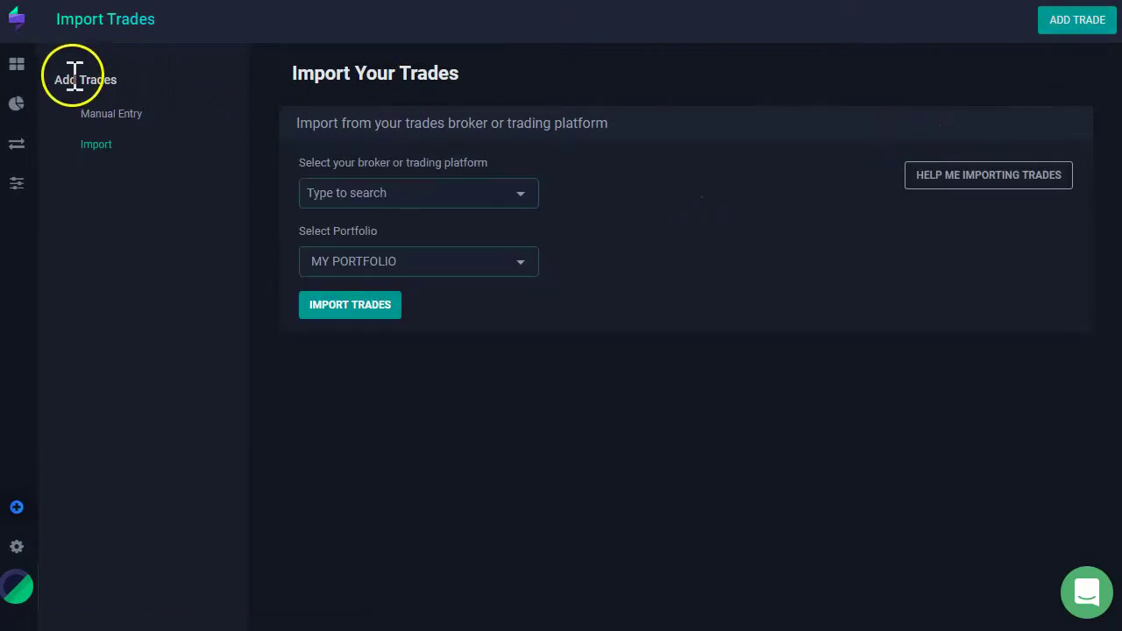
pyautogui.moveTo(70, 77); pyautogui.dragTo(151, 180)
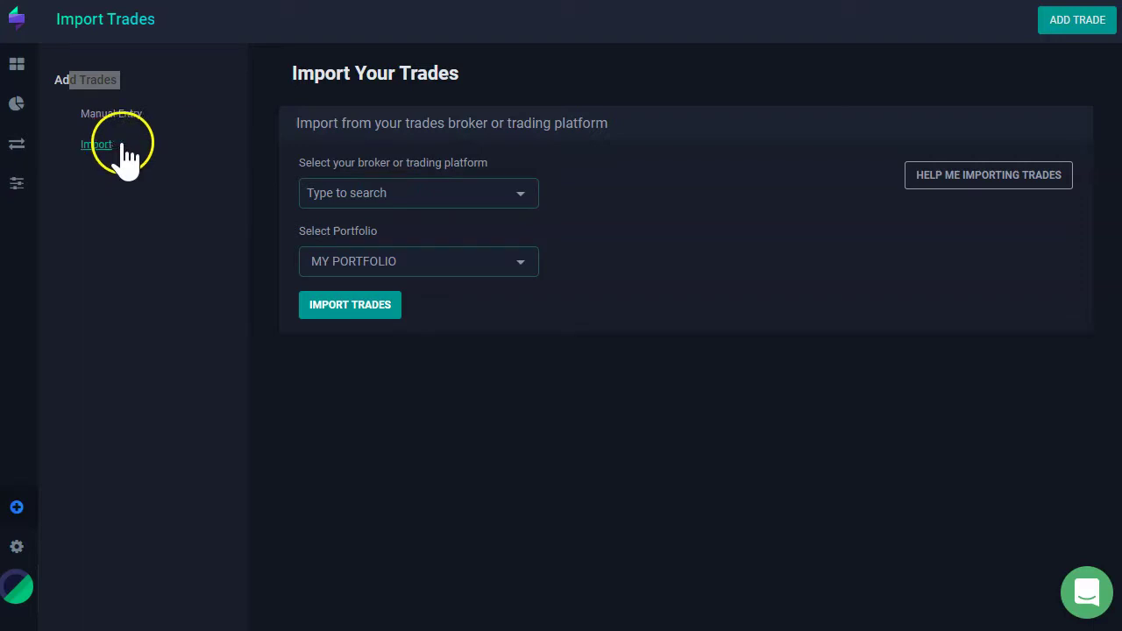
pyautogui.moveTo(350, 73); pyautogui.dragTo(438, 75)
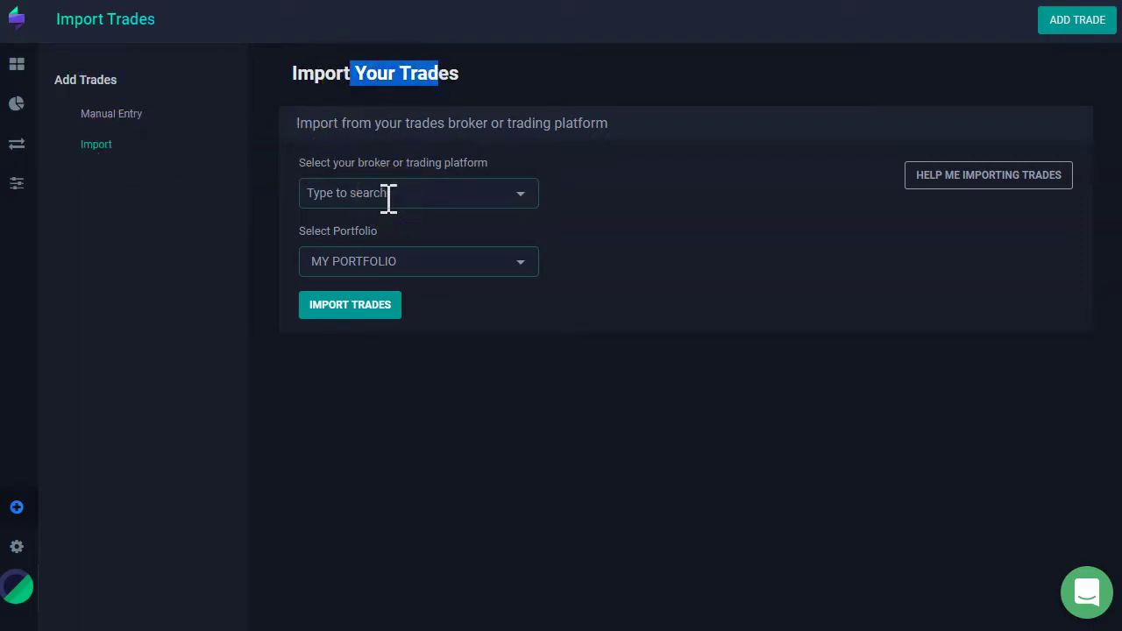
# - Search brokers for 'think', briefly try Other, then select Think or Swim
pyautogui.click(388, 193)
pyautogui.write('t')
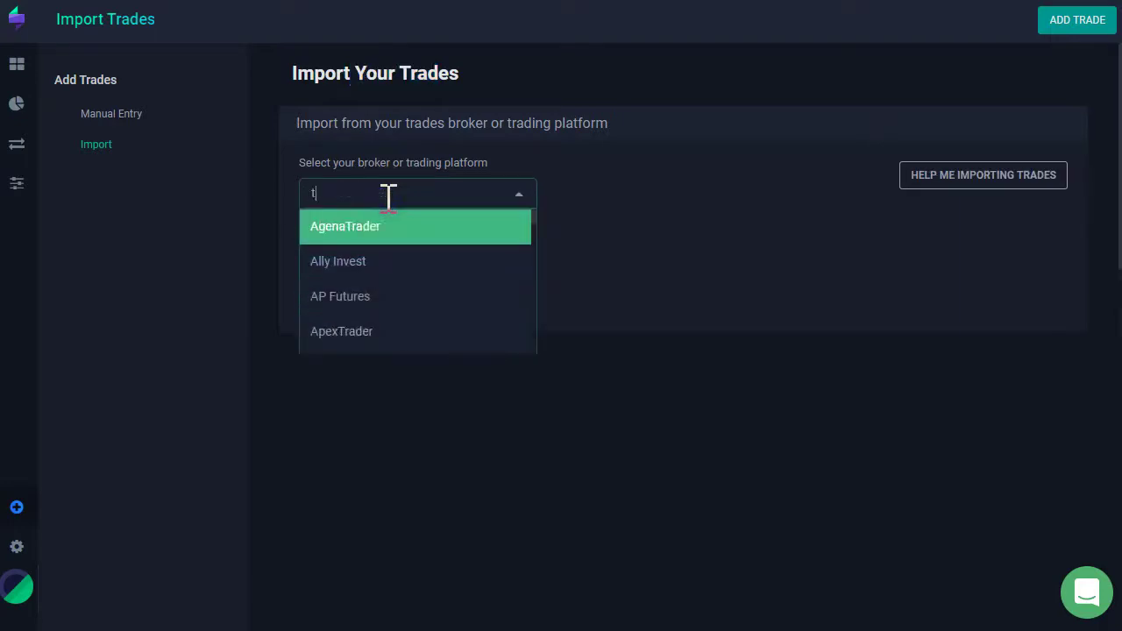
pyautogui.write('hink')
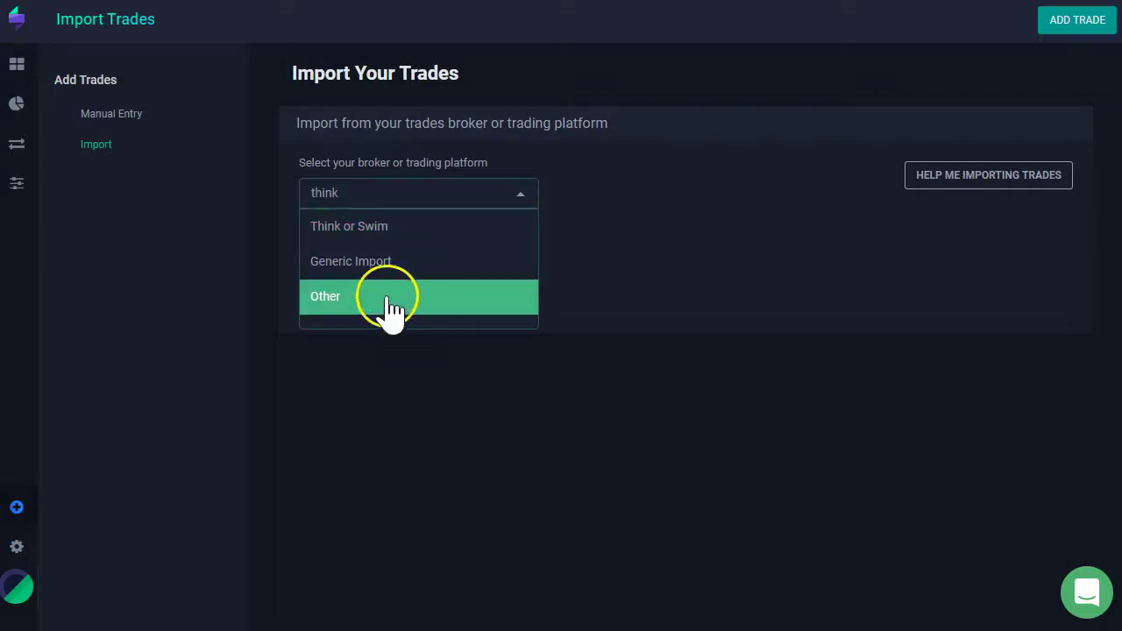
pyautogui.click(358, 292)
pyautogui.click(472, 298)
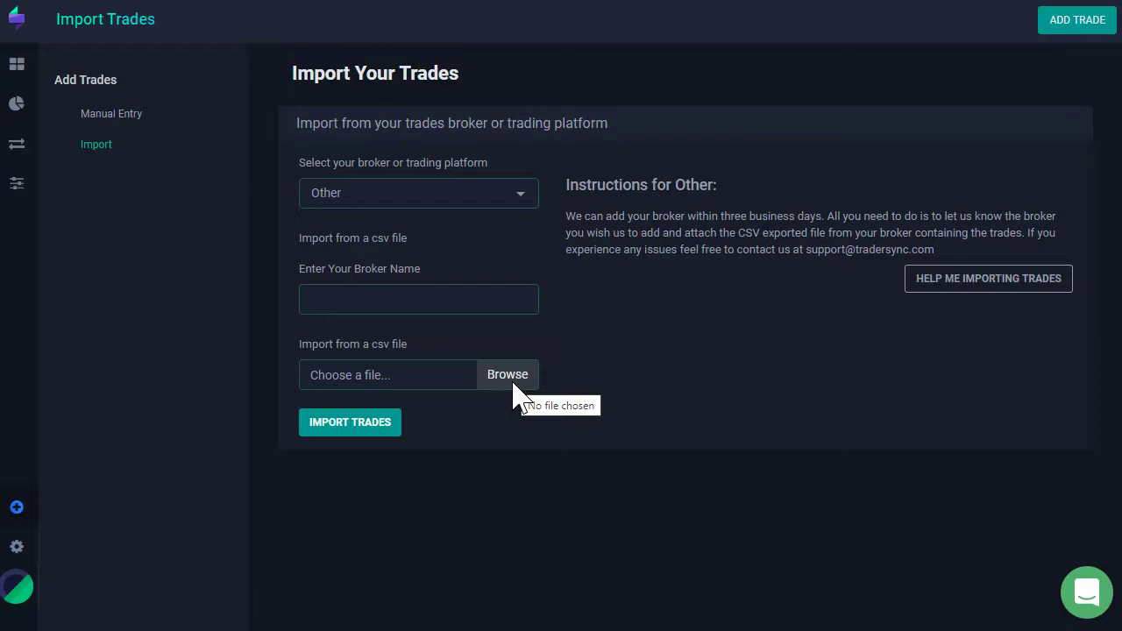
pyautogui.click(372, 197)
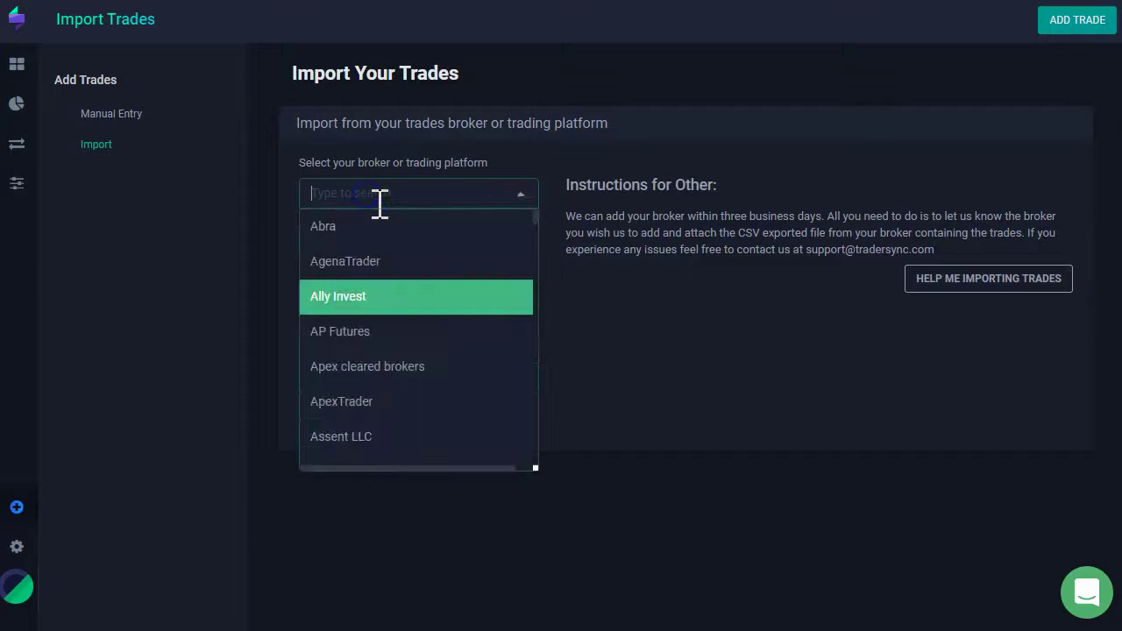
pyautogui.write('think')
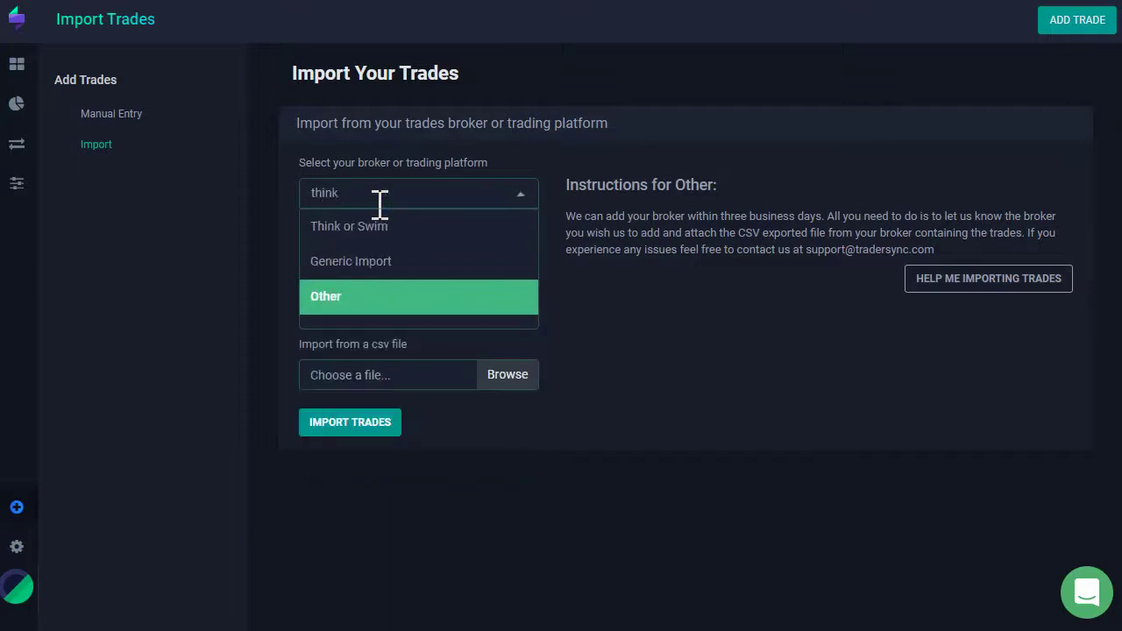
pyautogui.click(390, 230)
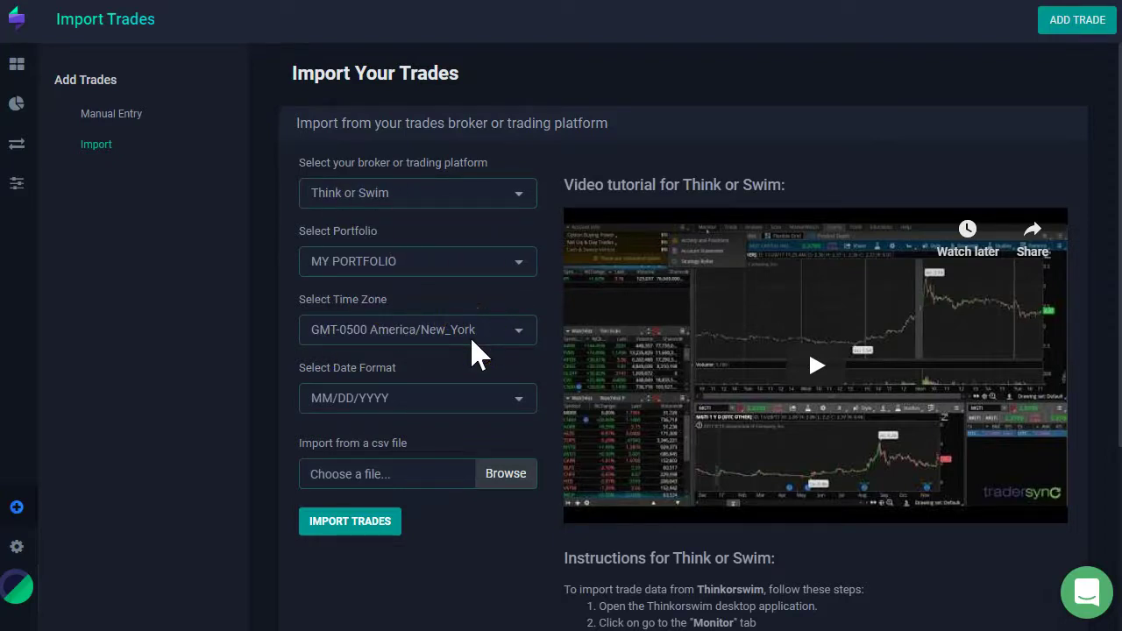
pyautogui.scroll(-2, 711, 587)
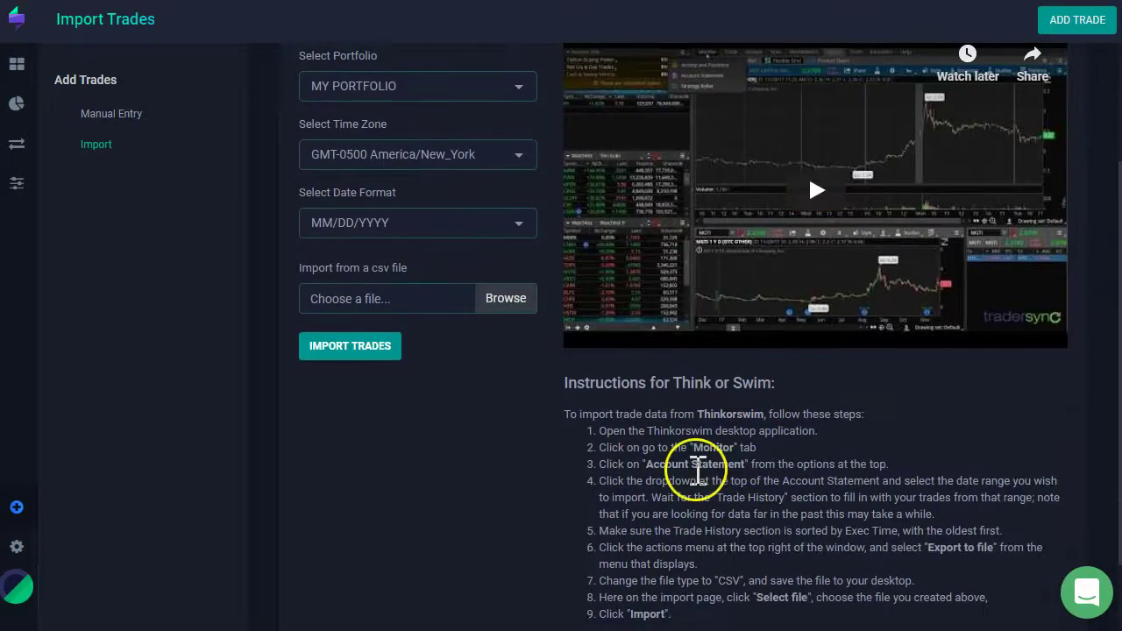
pyautogui.scroll(2, 697, 469)
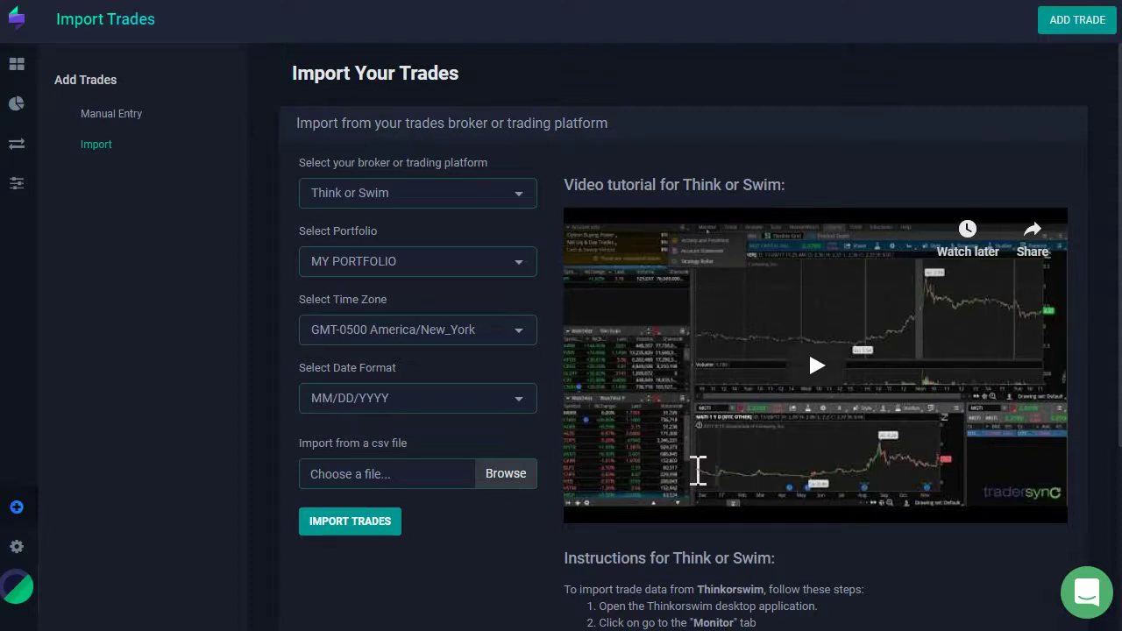
pyautogui.click(159, 582)
pyautogui.click(424, 398)
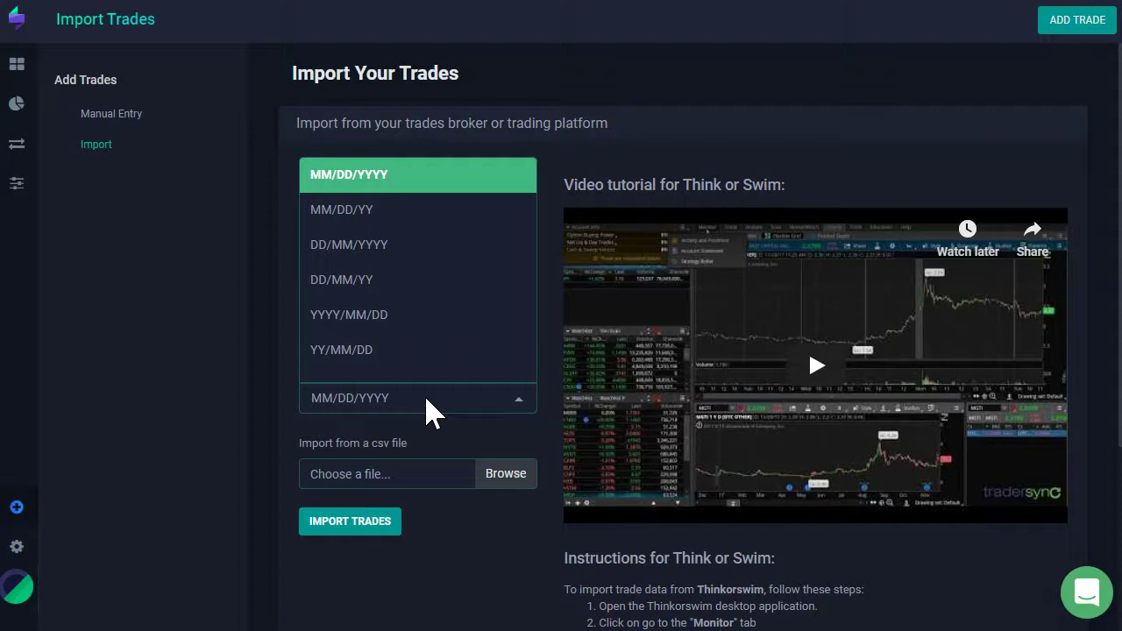
pyautogui.click(233, 354)
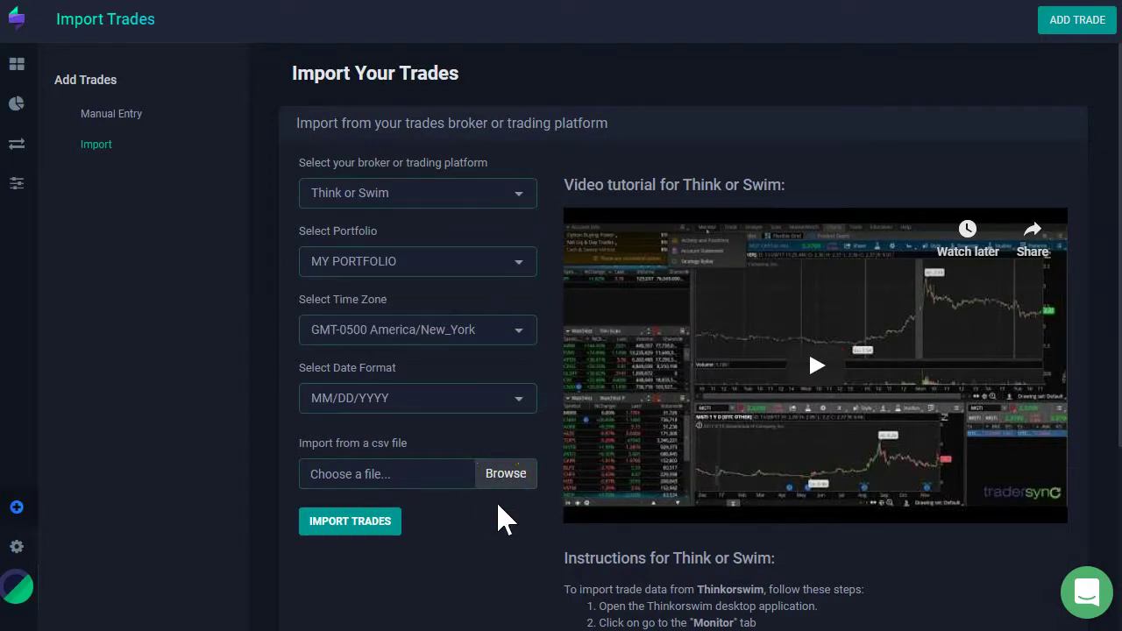
pyautogui.moveTo(586, 184); pyautogui.dragTo(751, 325)
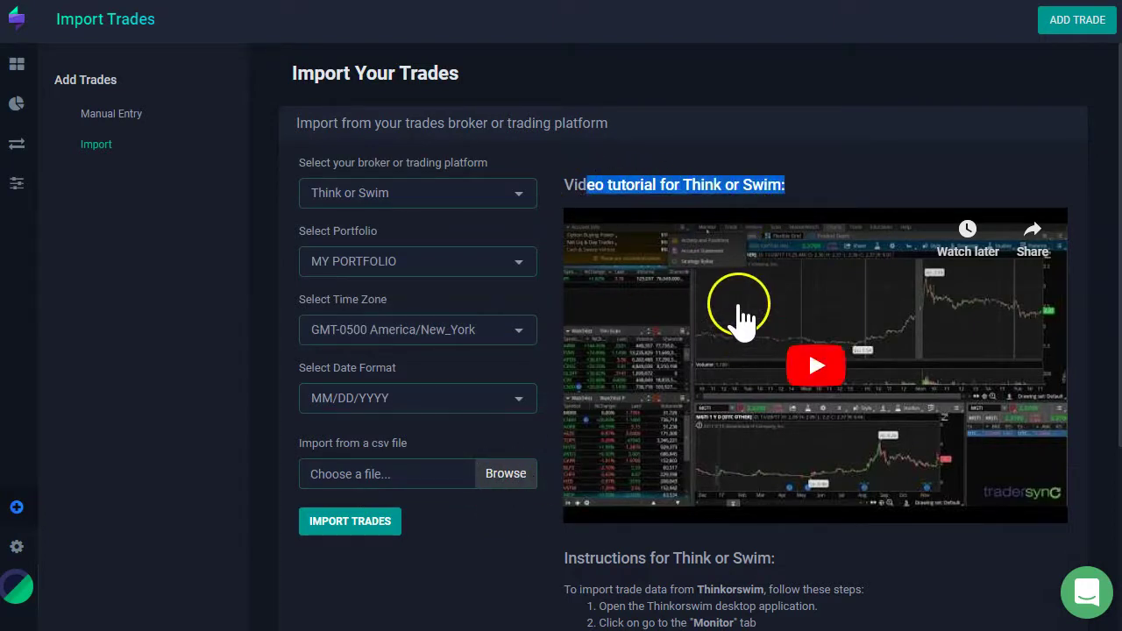
pyautogui.scroll(-1, 730, 307)
pyautogui.scroll(-3, 727, 299)
pyautogui.moveTo(731, 478); pyautogui.dragTo(706, 326)
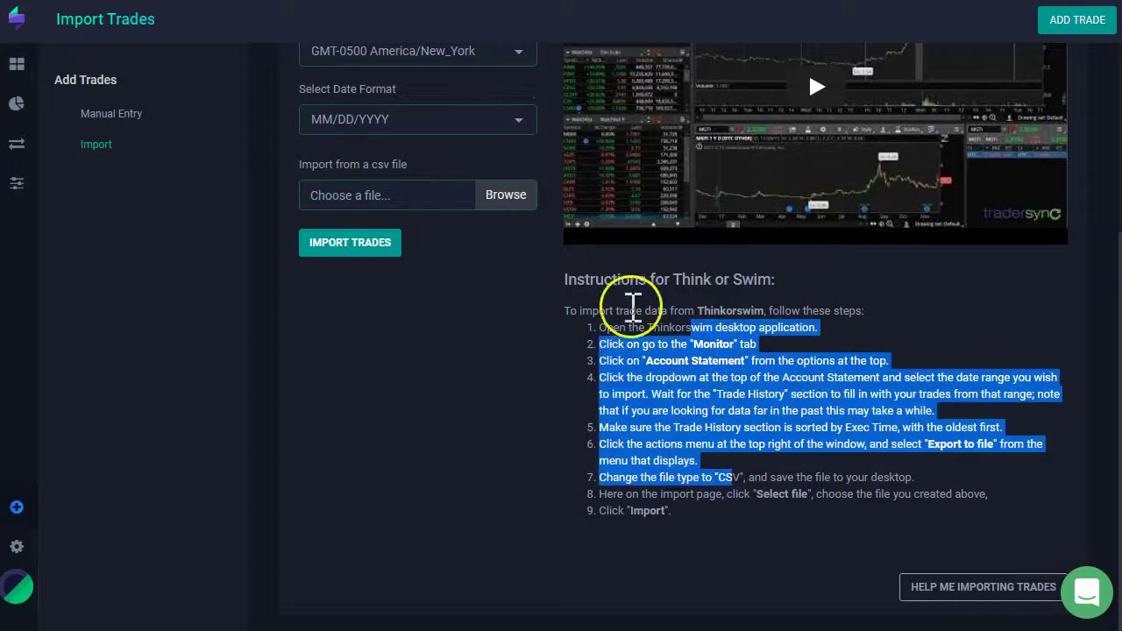
pyautogui.scroll(3, 632, 306)
pyautogui.scroll(-3, 719, 358)
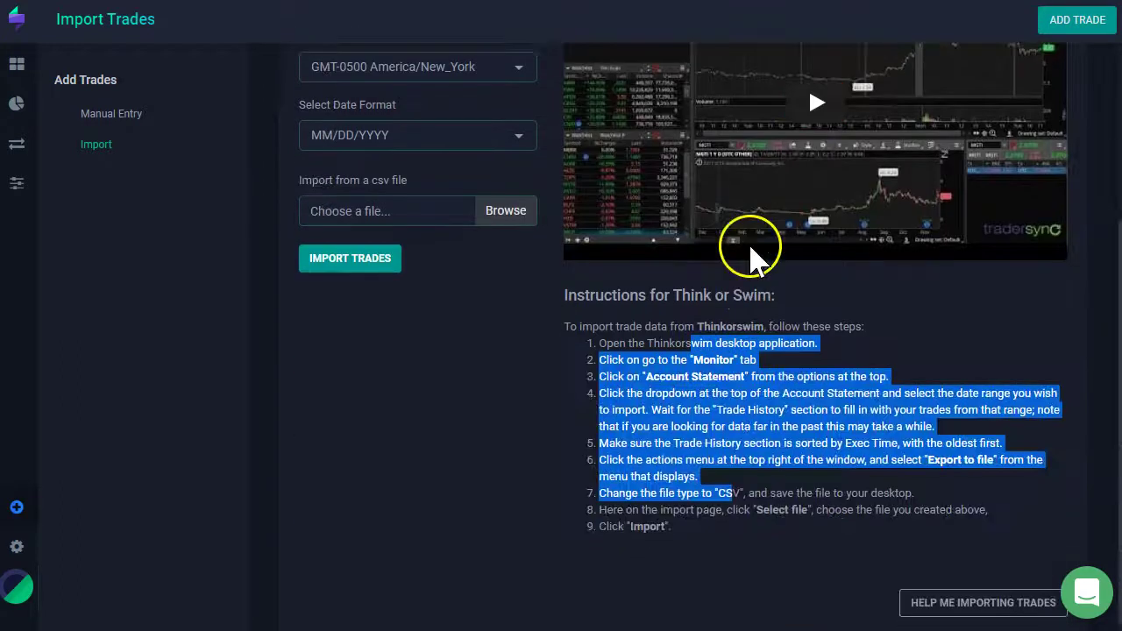
pyautogui.scroll(3, 787, 279)
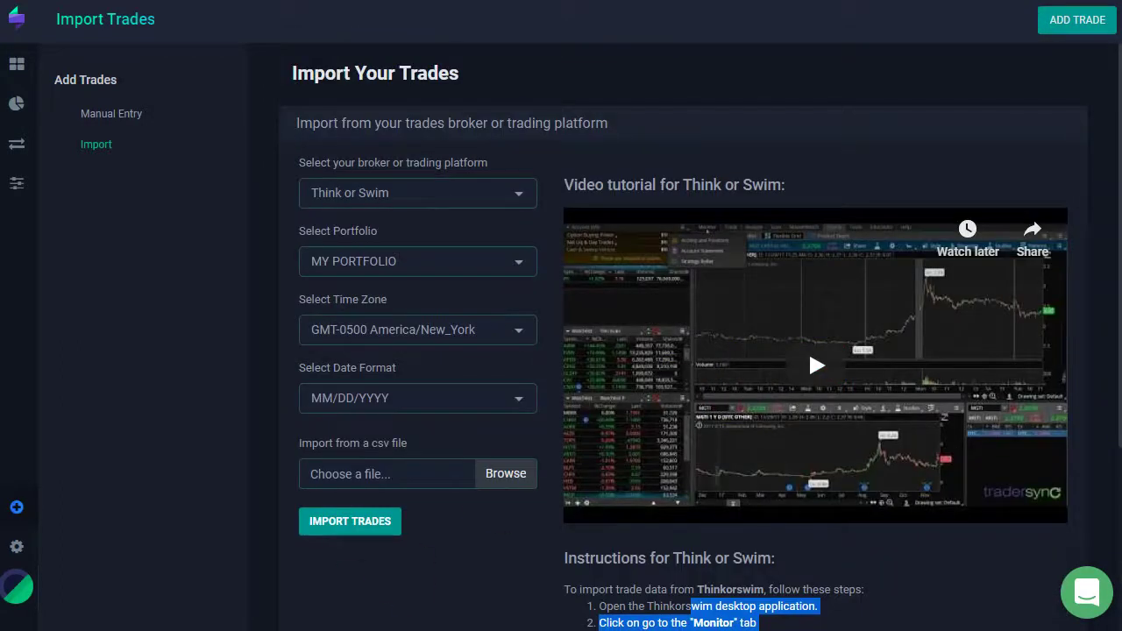
# - Import the 2018 (1) (1).csv file, bringing 34 trades into MY PORTFOLIO
pyautogui.click(501, 475)
pyautogui.click(516, 492)
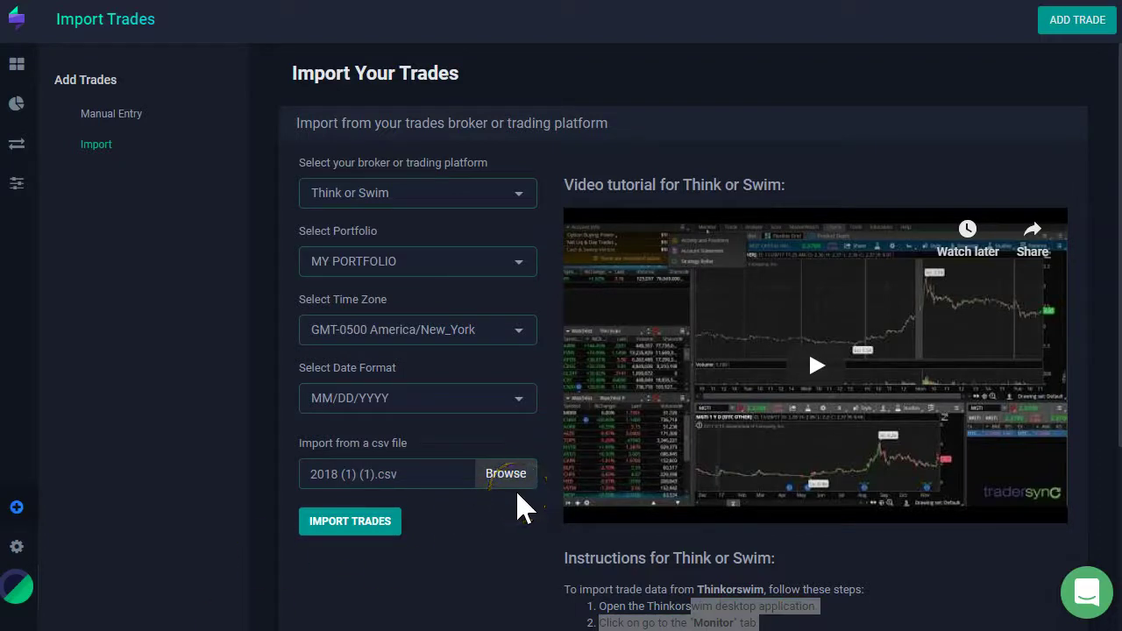
pyautogui.click(344, 526)
pyautogui.click(337, 527)
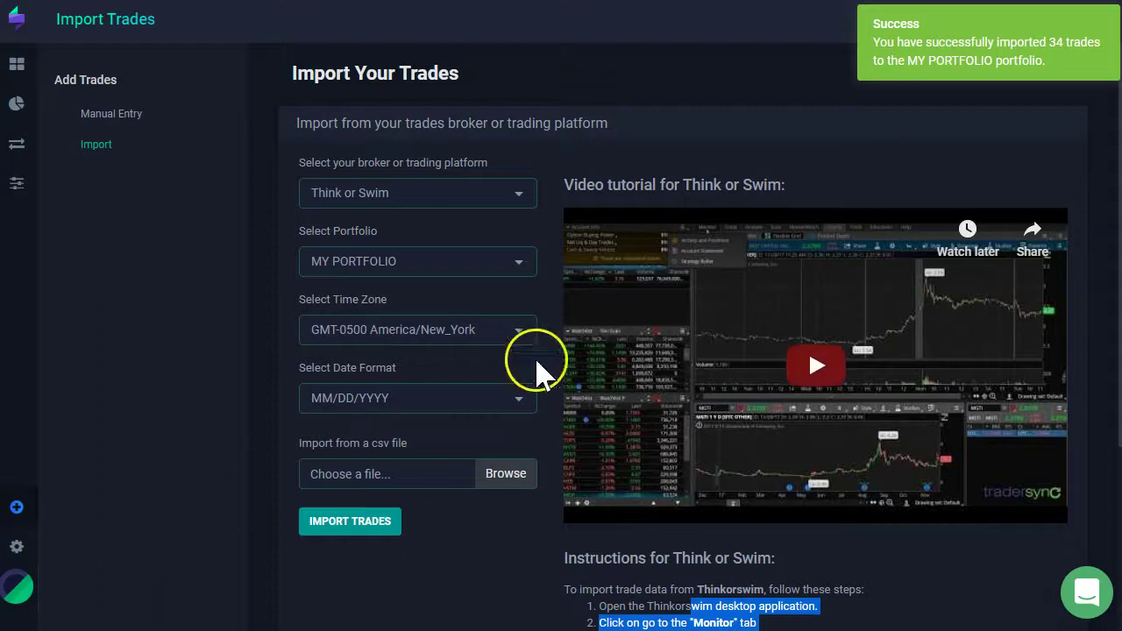
pyautogui.click(999, 61)
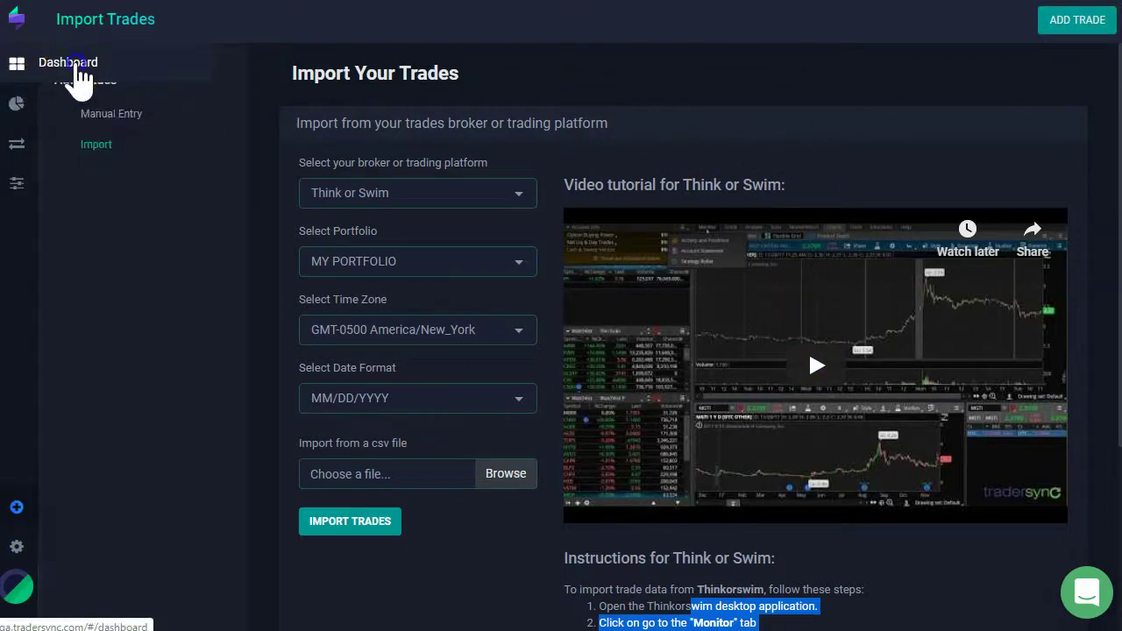
# - Review the 34 imported trades on the Dashboard, totalling -$2,063.84
pyautogui.click(76, 69)
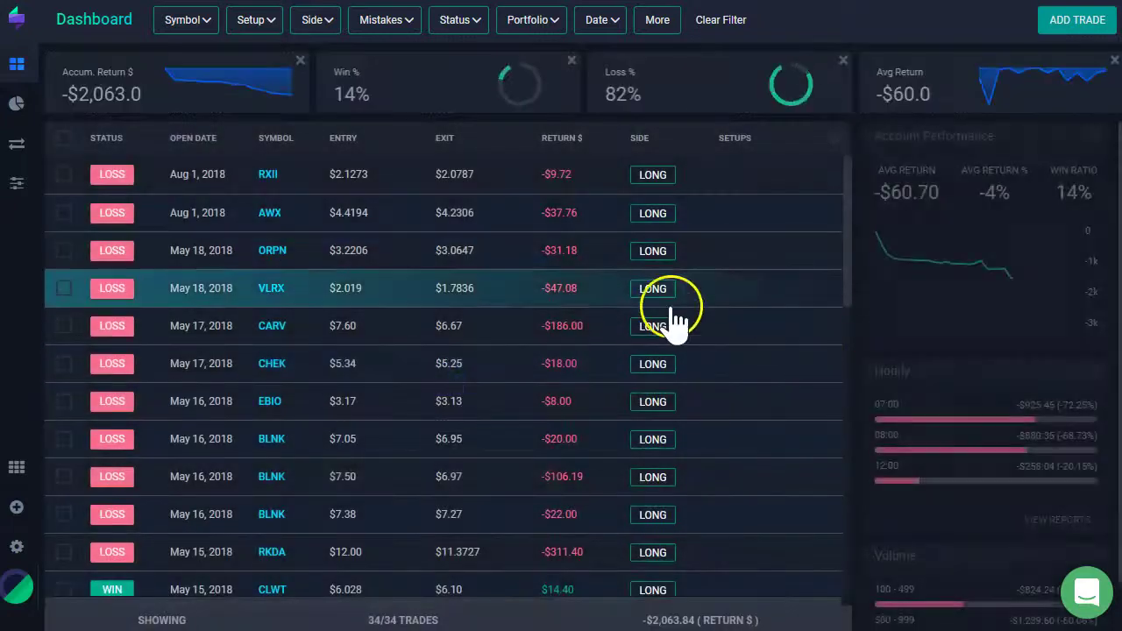
pyautogui.scroll(-7, 504, 491)
pyautogui.scroll(8, 517, 491)
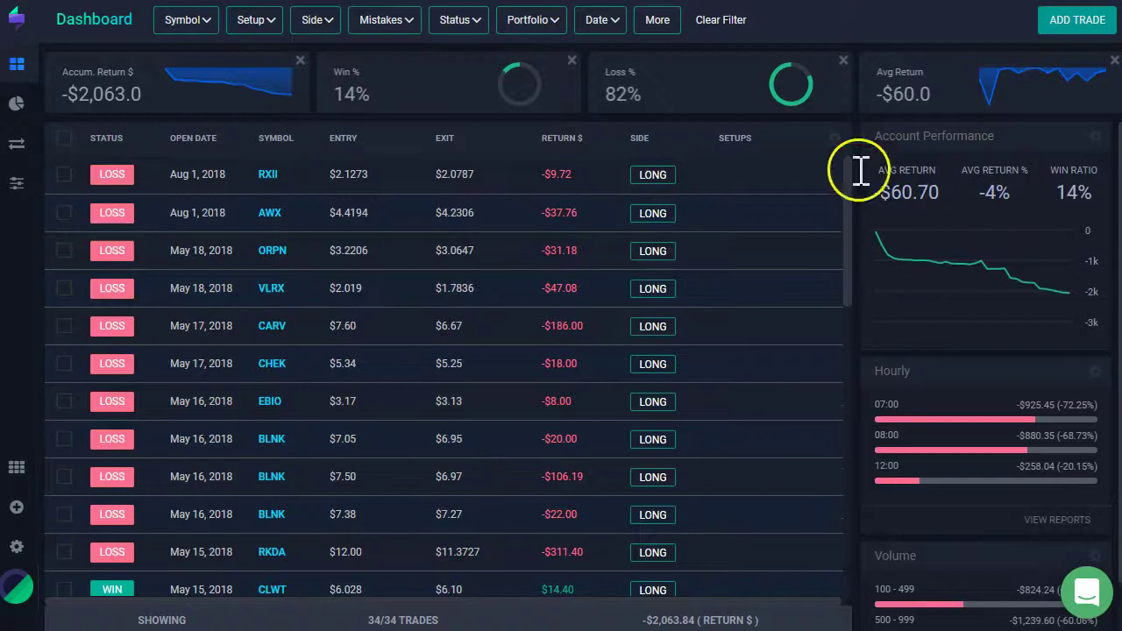
pyautogui.moveTo(26, 110)
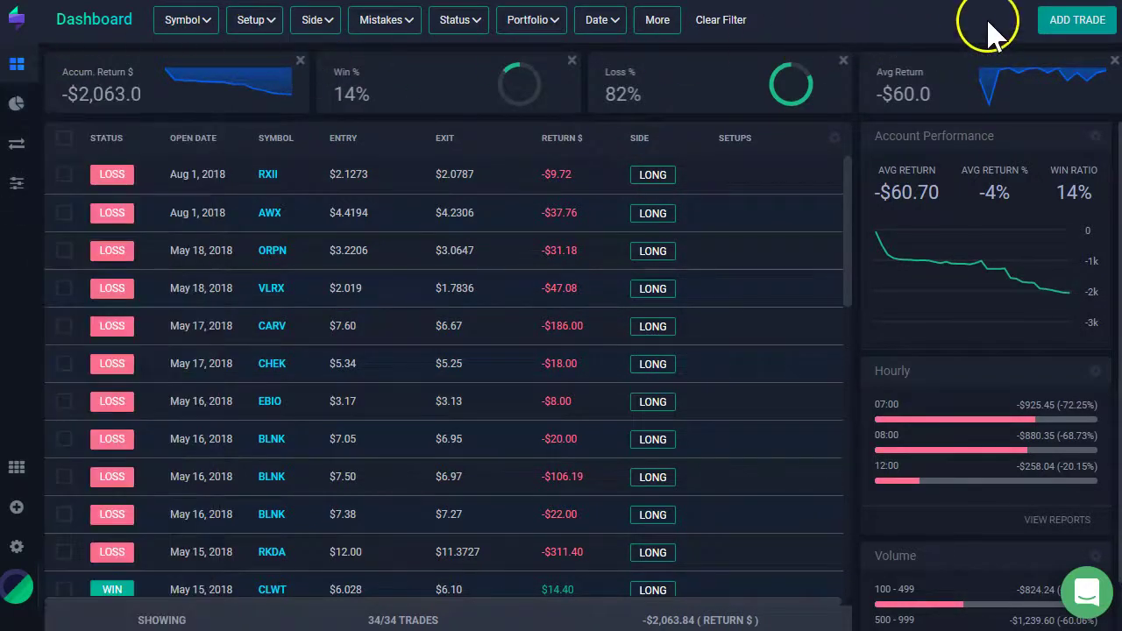
# - Open the Manual Entry trade form
pyautogui.click(1061, 26)
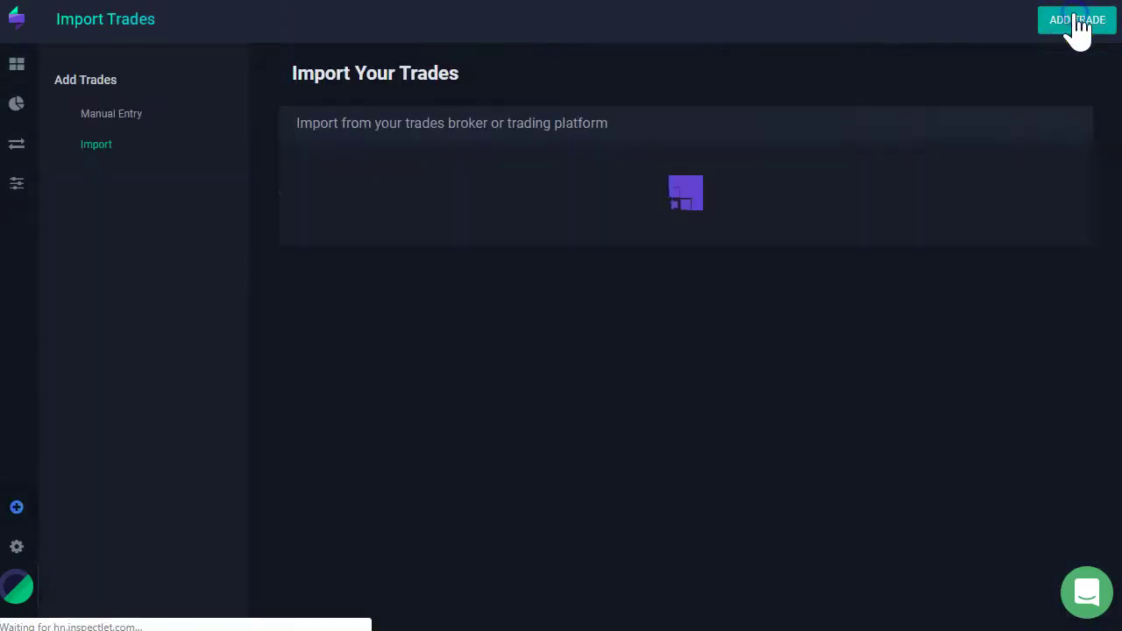
pyautogui.click(1078, 30)
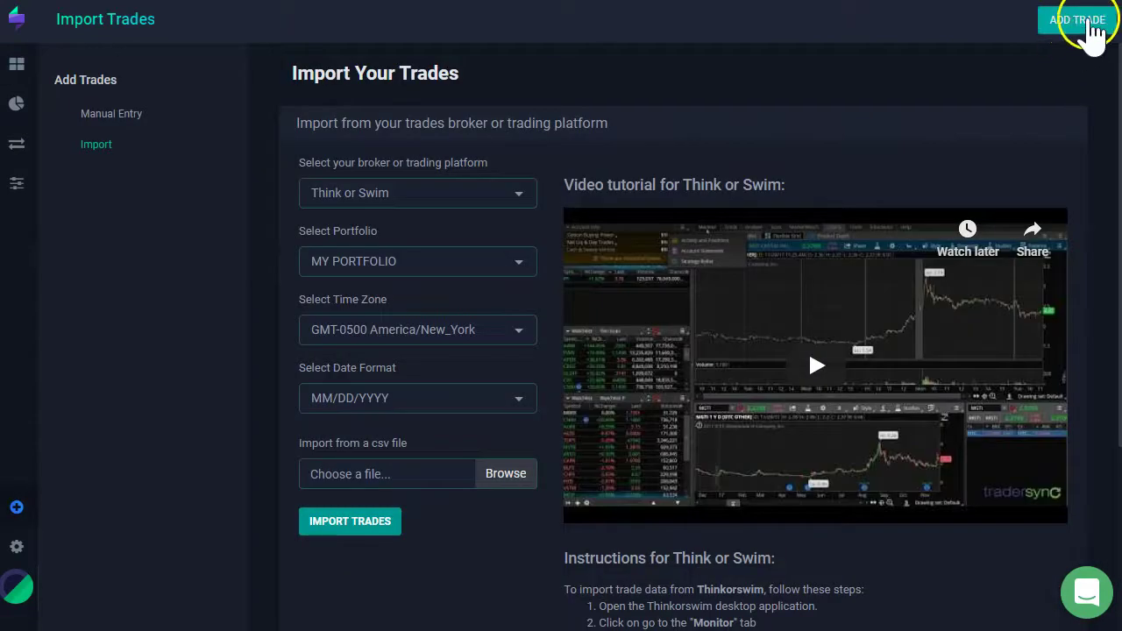
pyautogui.click(111, 118)
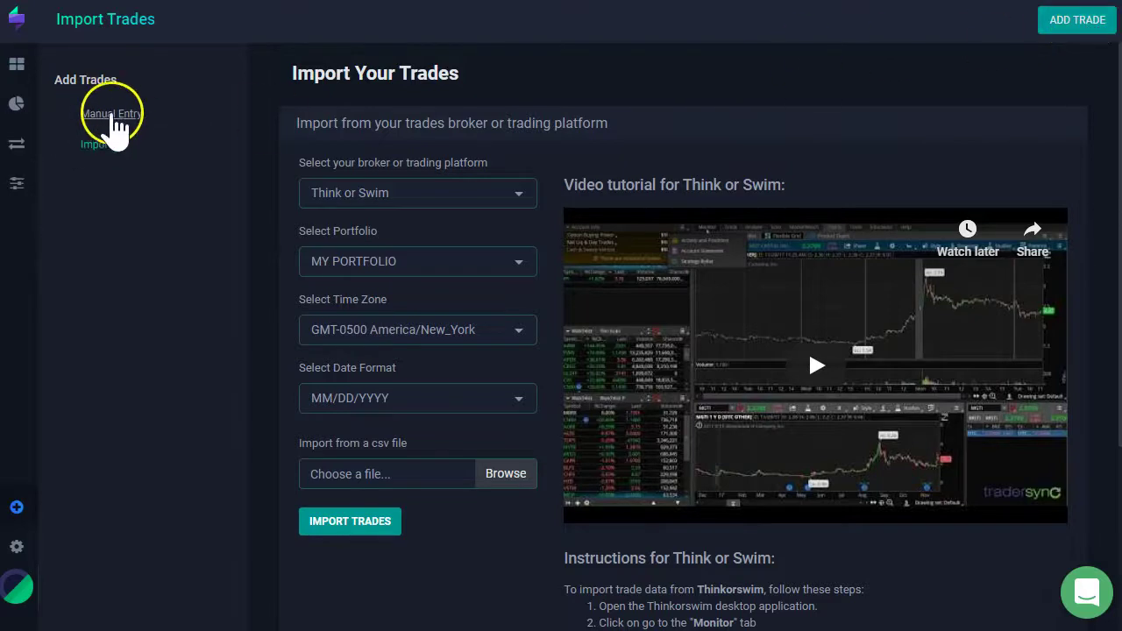
pyautogui.click(112, 117)
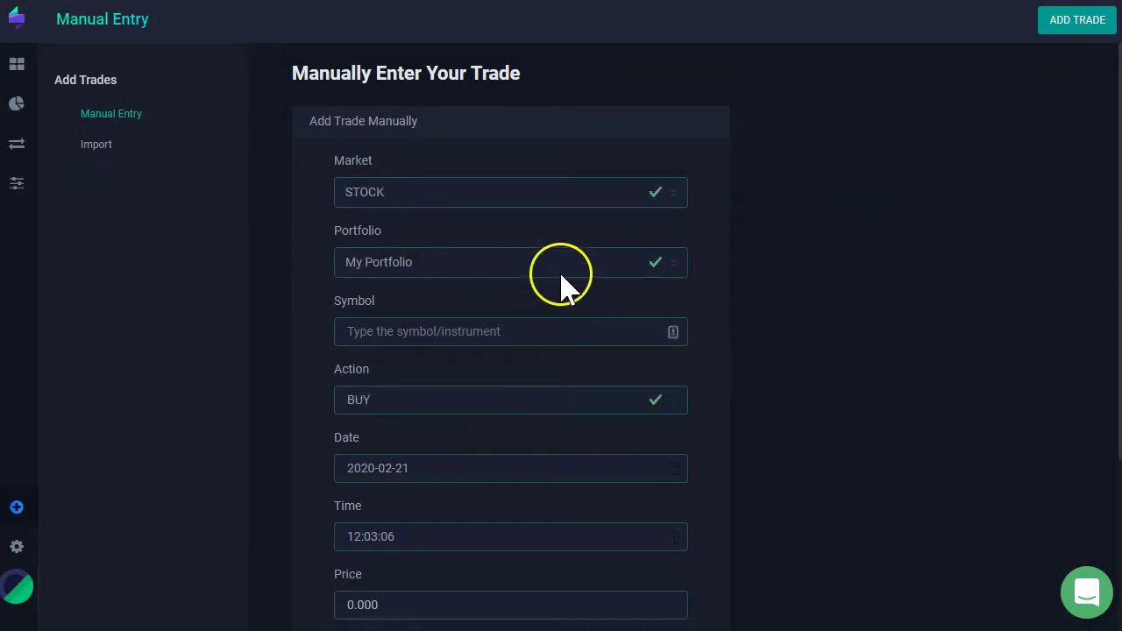
pyautogui.scroll(-1, 616, 280)
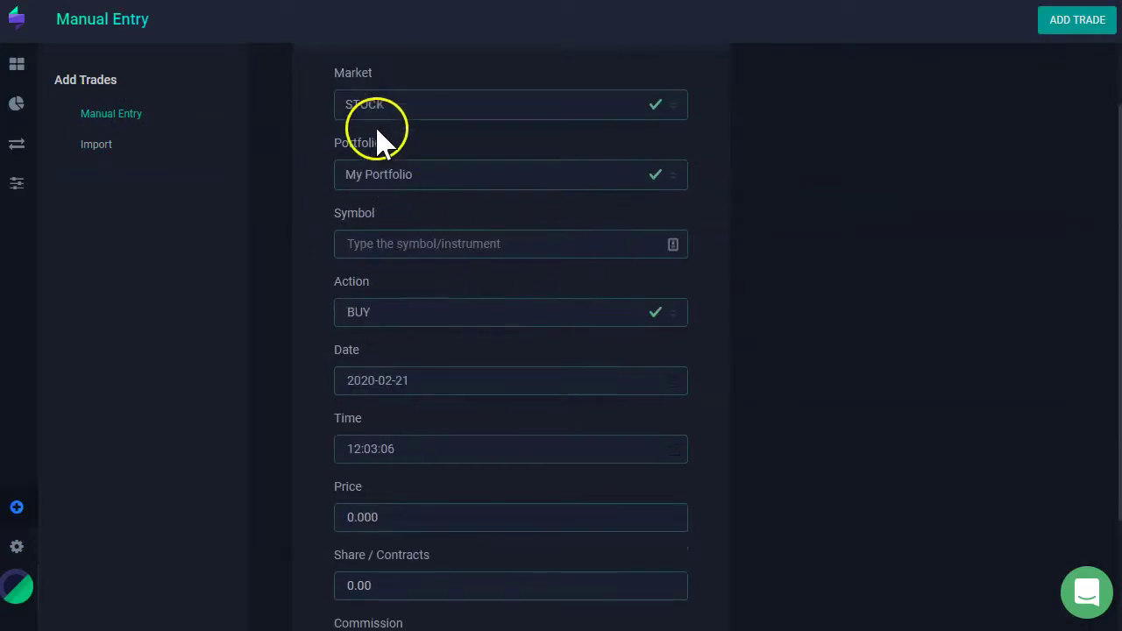
# - Enter a STOCK trade for symbol FB with the BUY action
pyautogui.click(386, 106)
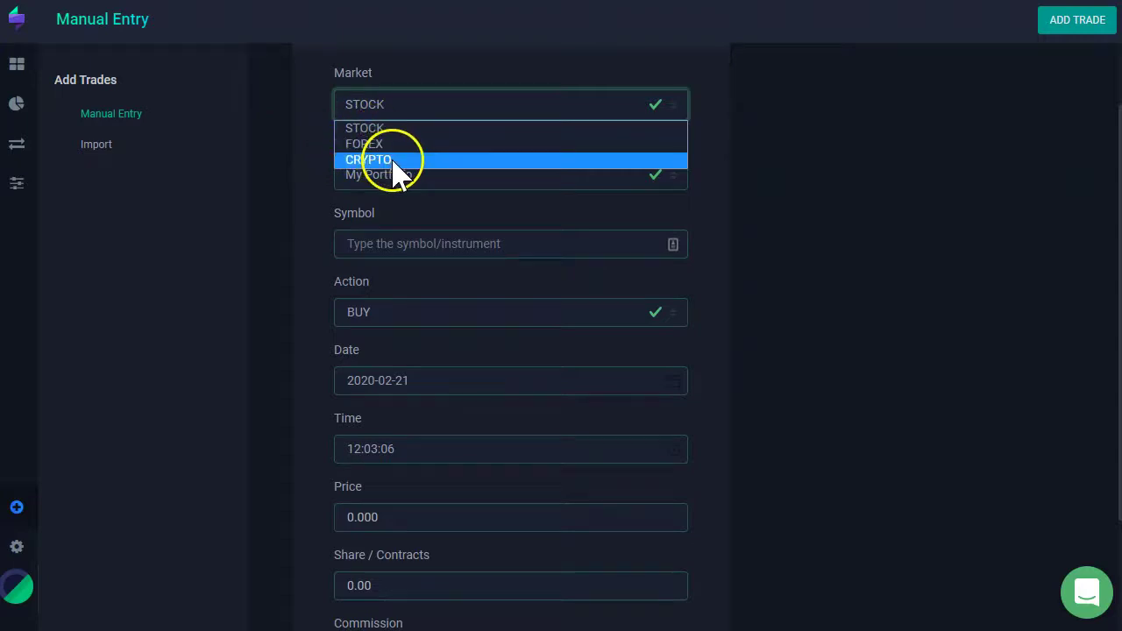
pyautogui.click(810, 175)
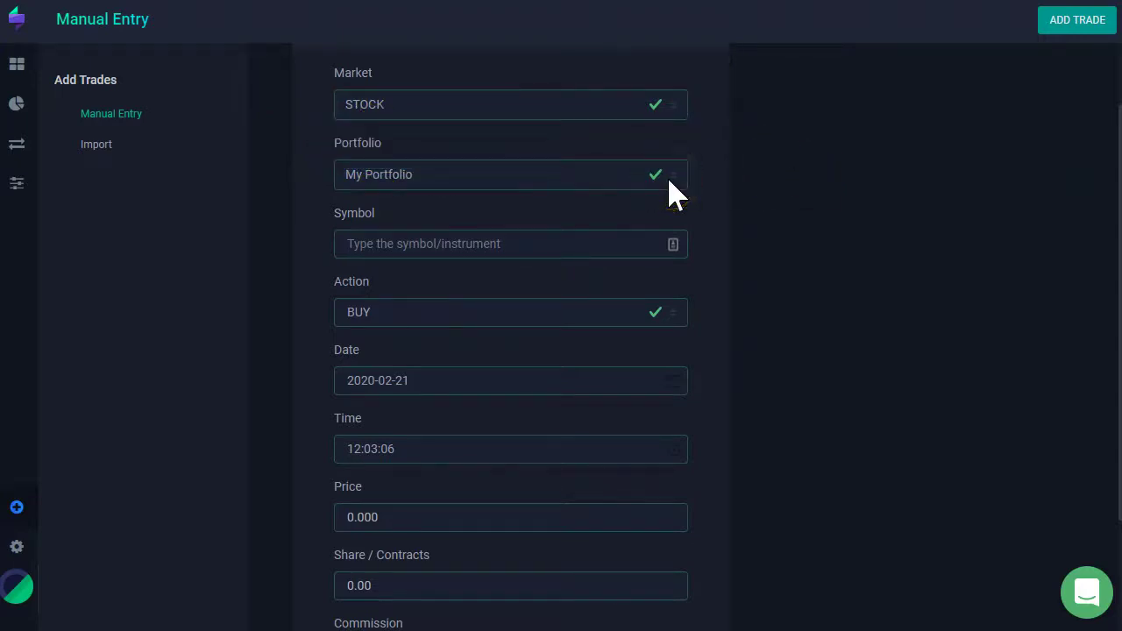
pyautogui.click(470, 123)
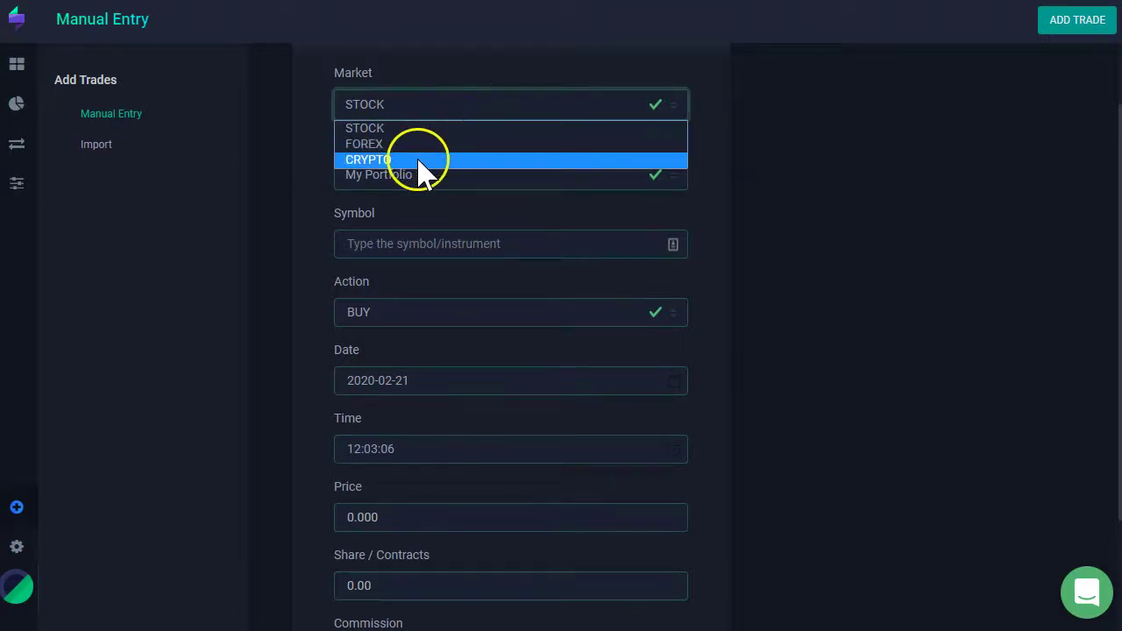
pyautogui.click(306, 181)
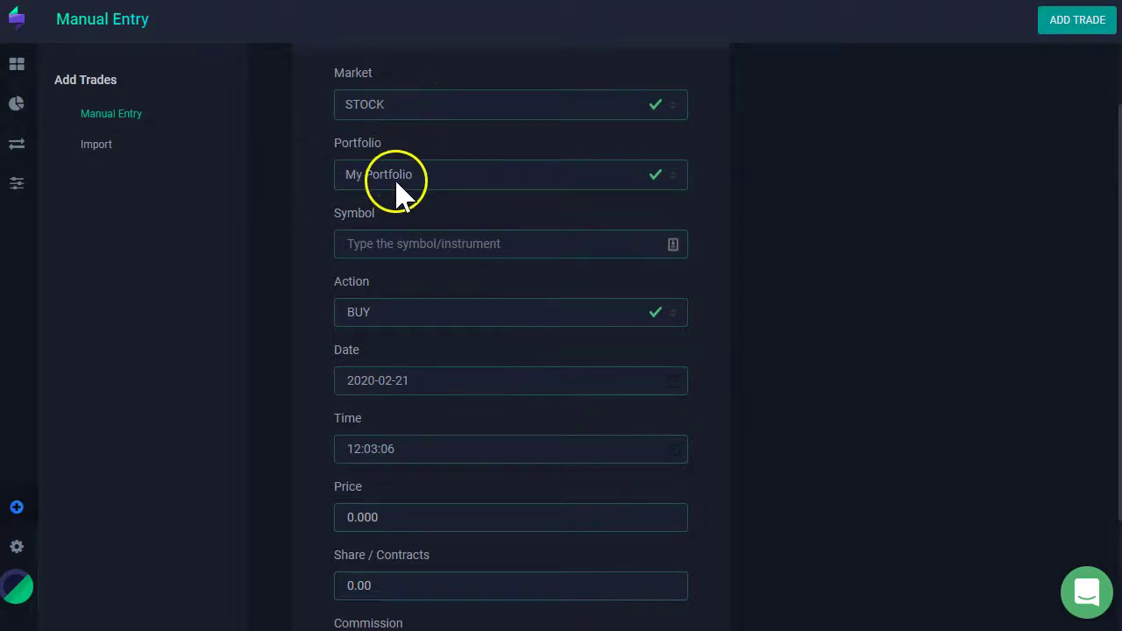
pyautogui.click(408, 244)
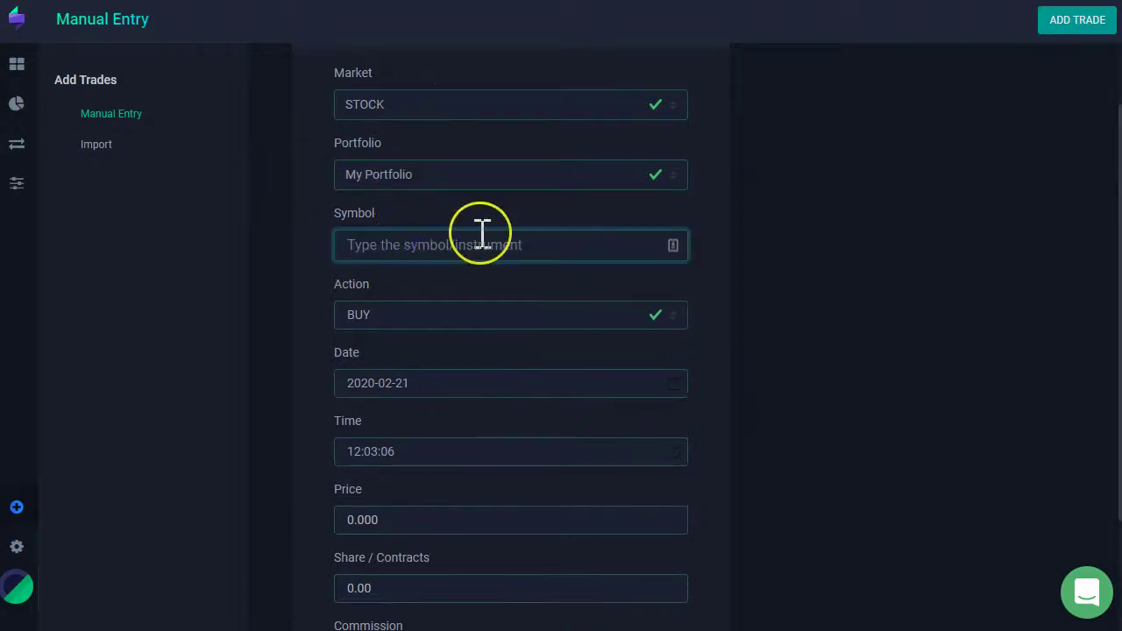
pyautogui.write('FB')
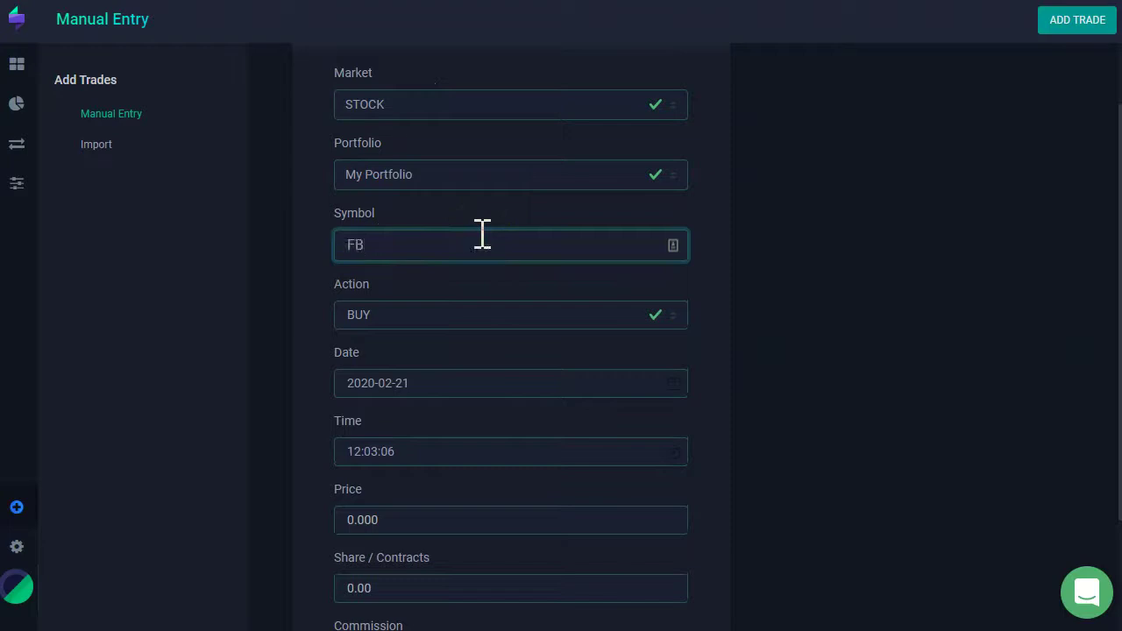
pyautogui.click(377, 314)
pyautogui.click(293, 321)
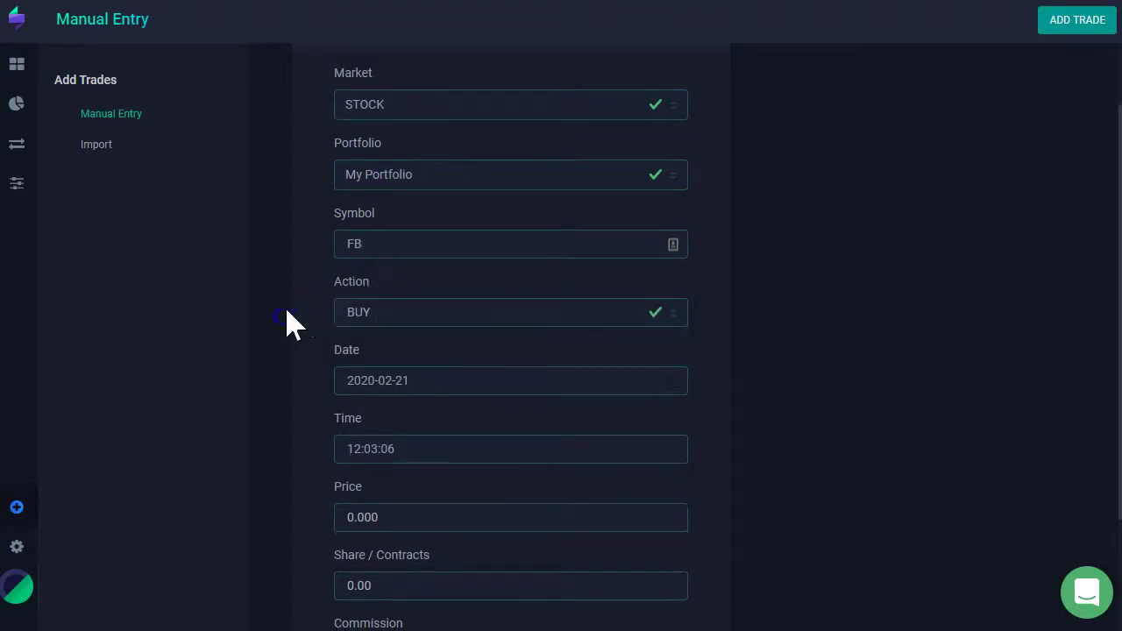
pyautogui.scroll(-1, 321, 321)
# - Keep the date 2020-02-21 and set the buy time to 09:35:09
pyautogui.click(563, 296)
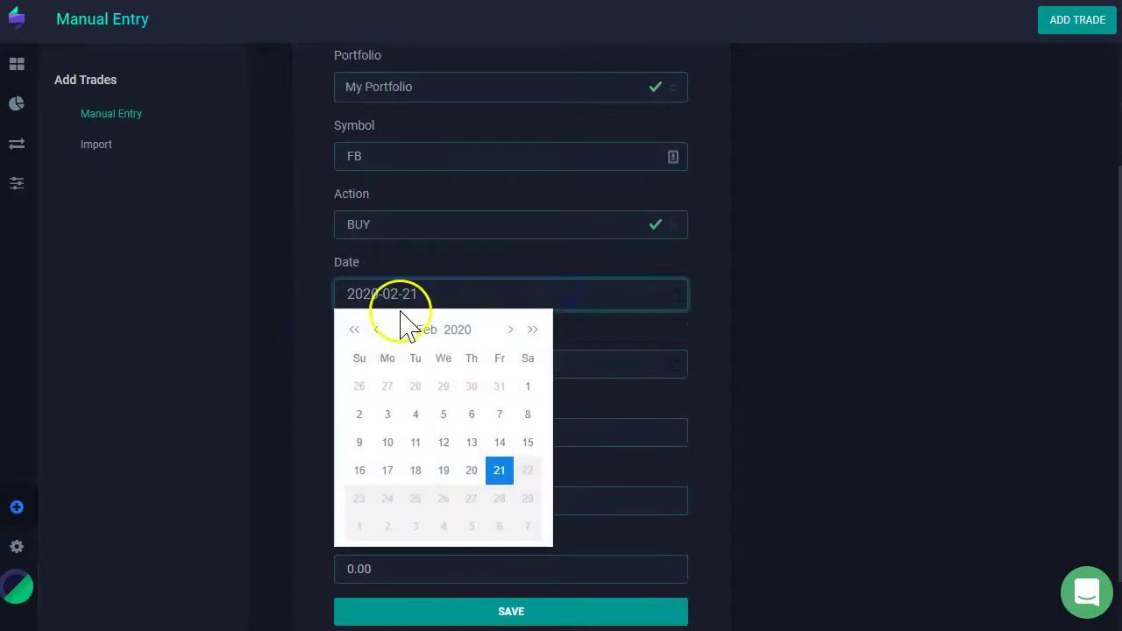
pyautogui.click(271, 343)
pyautogui.click(398, 361)
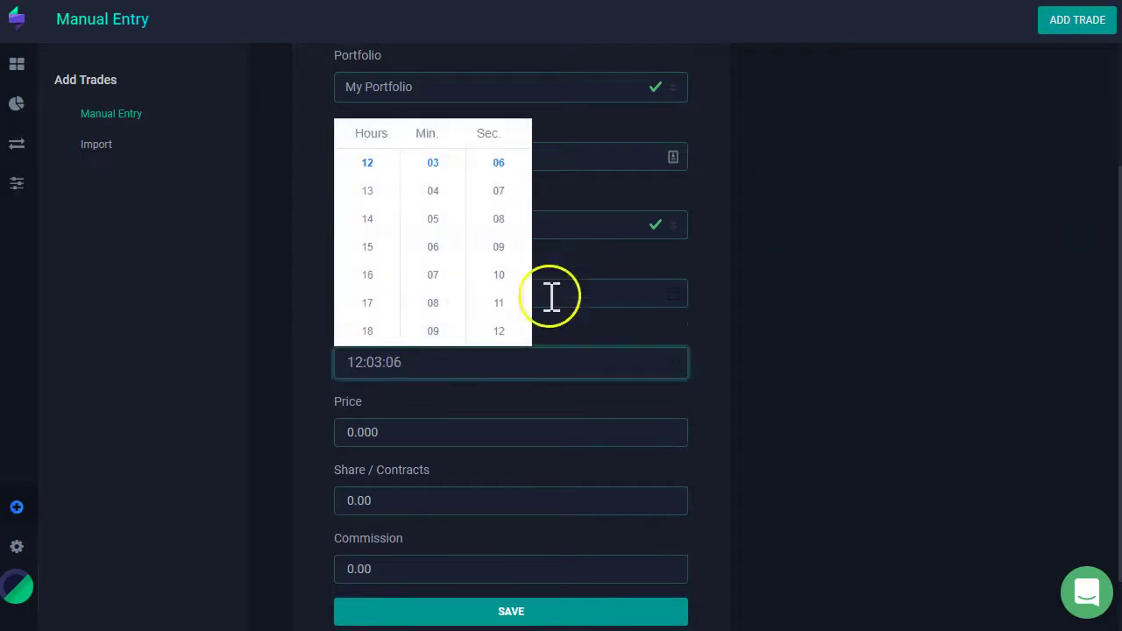
pyautogui.scroll(6, 372, 263)
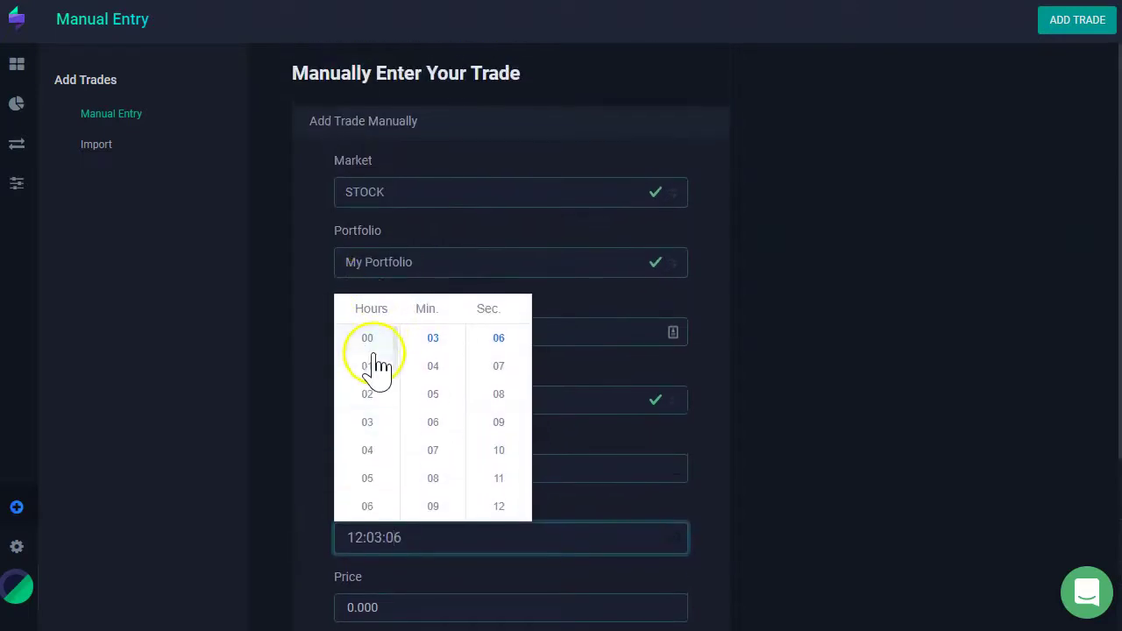
pyautogui.scroll(-1, 363, 491)
pyautogui.click(381, 501)
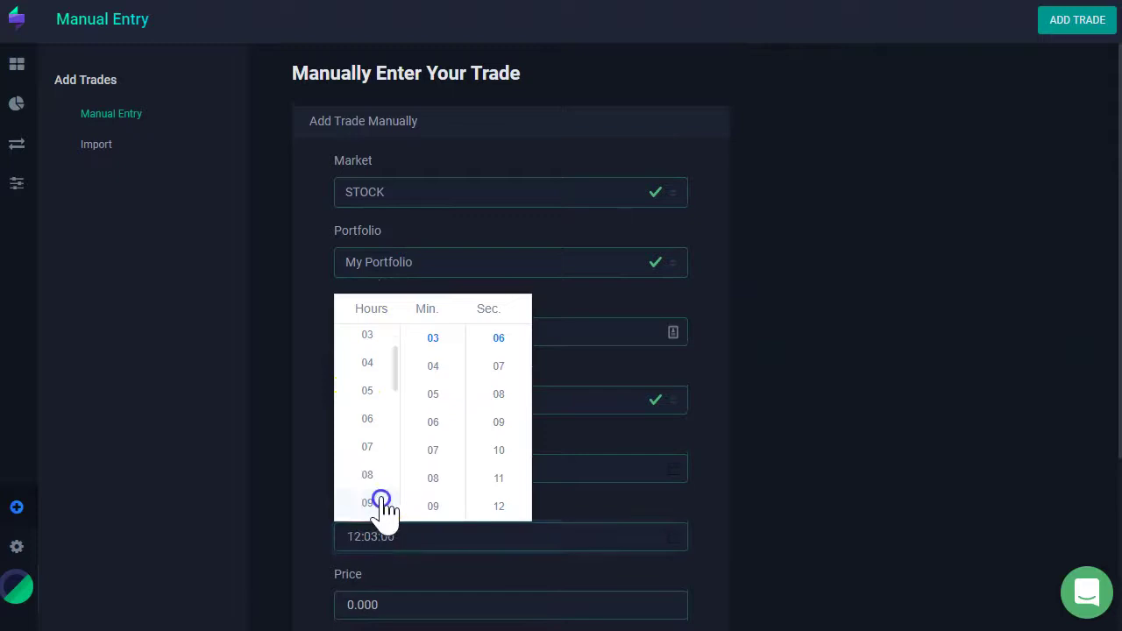
pyautogui.scroll(-1, 448, 449)
pyautogui.scroll(-3, 438, 463)
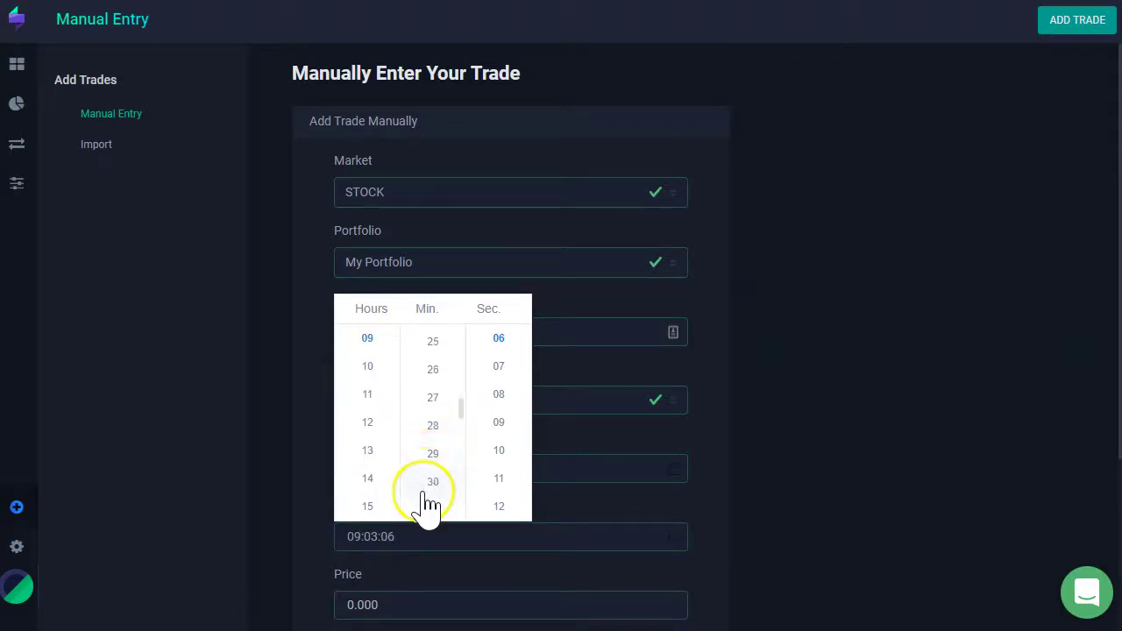
pyautogui.scroll(-2, 430, 468)
pyautogui.click(430, 449)
pyautogui.click(499, 422)
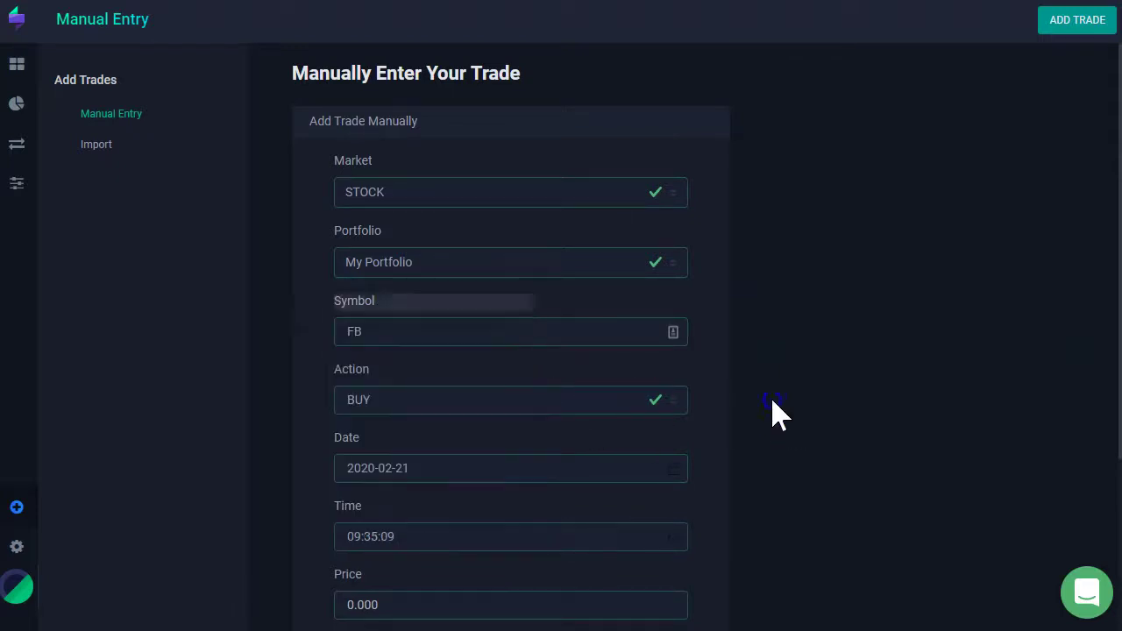
pyautogui.scroll(-3, 771, 421)
# - Enter price 10, 1000 shares and 9.95 commission, then add a second SELL execution
pyautogui.click(322, 368)
pyautogui.click(355, 353)
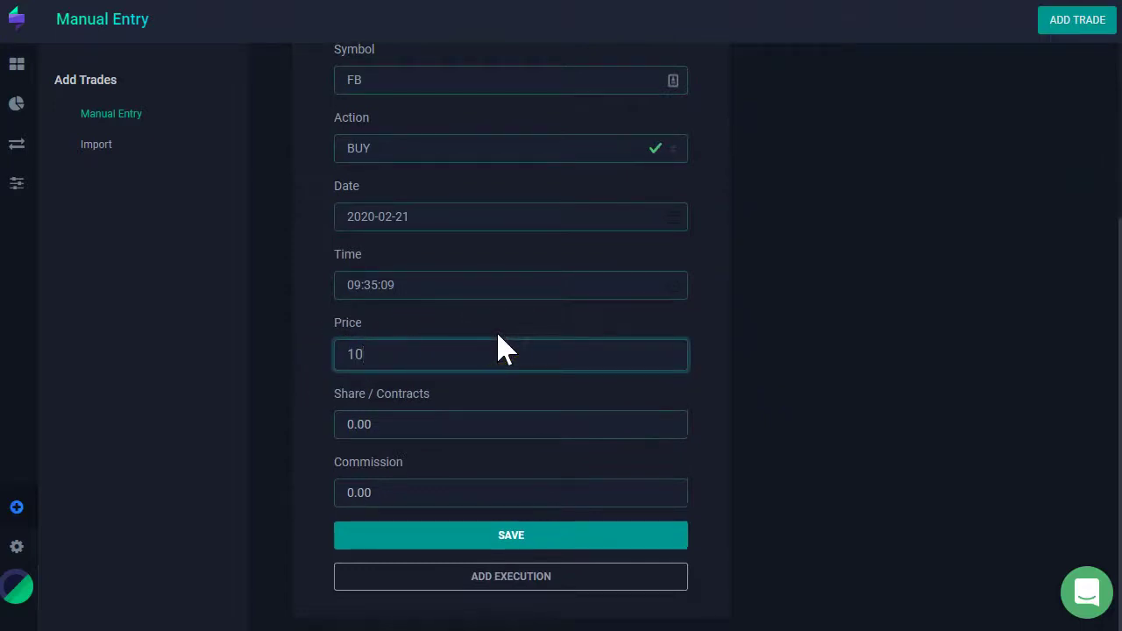
pyautogui.click(485, 431)
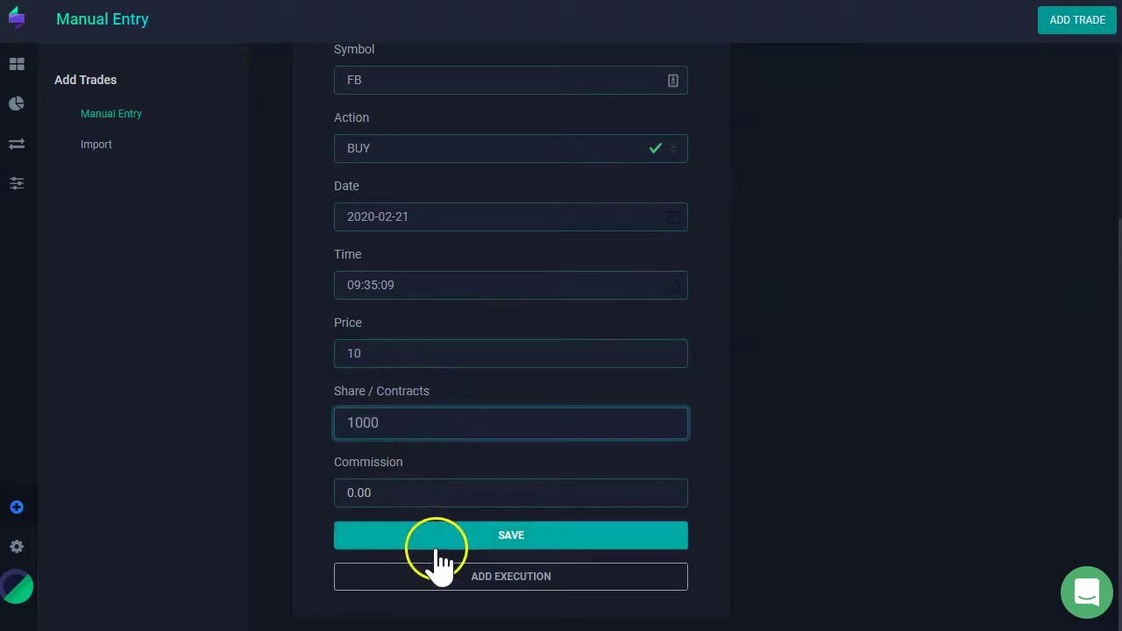
pyautogui.click(409, 493)
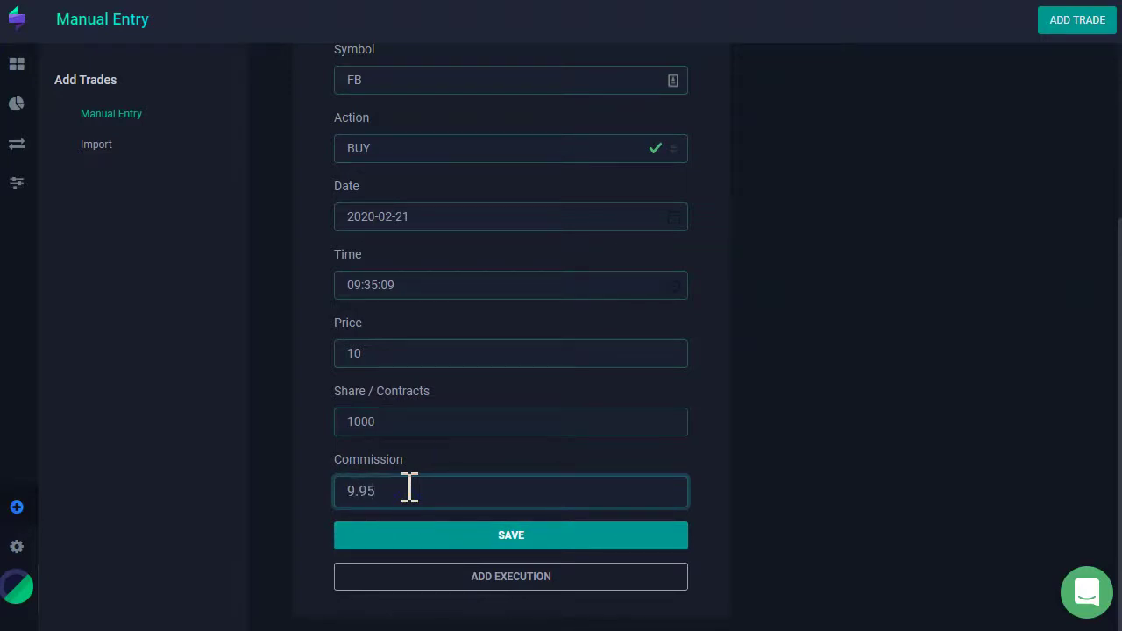
pyautogui.click(594, 582)
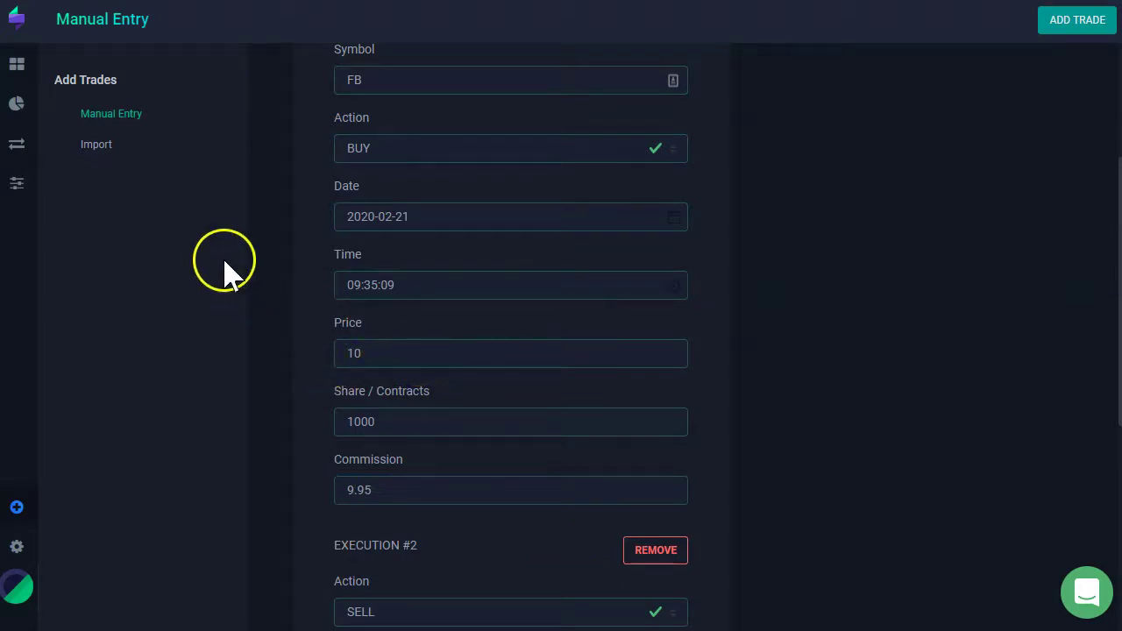
# - Fill the SELL execution with price 15, 1000 shares and 9.95 commission, and save
pyautogui.scroll(-5, 318, 298)
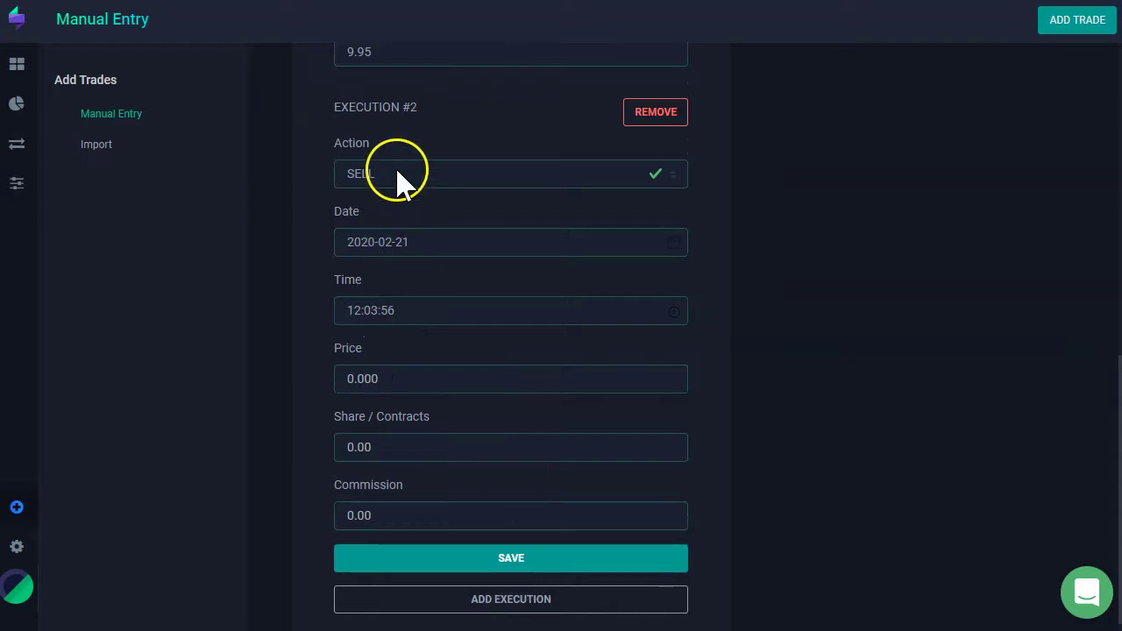
pyautogui.click(362, 315)
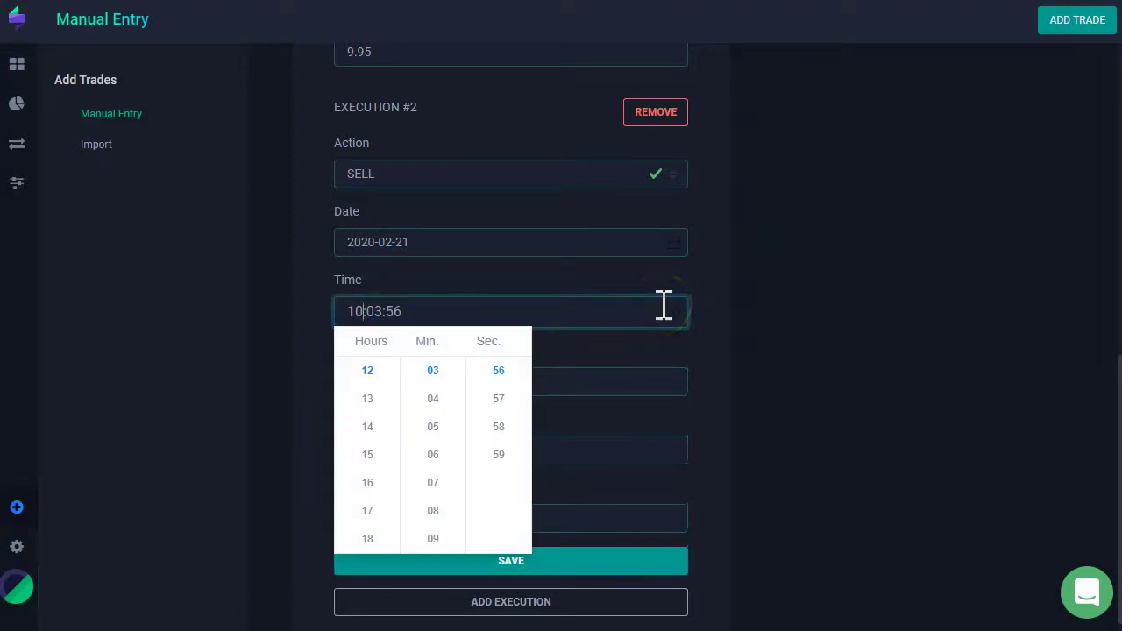
pyautogui.click(894, 333)
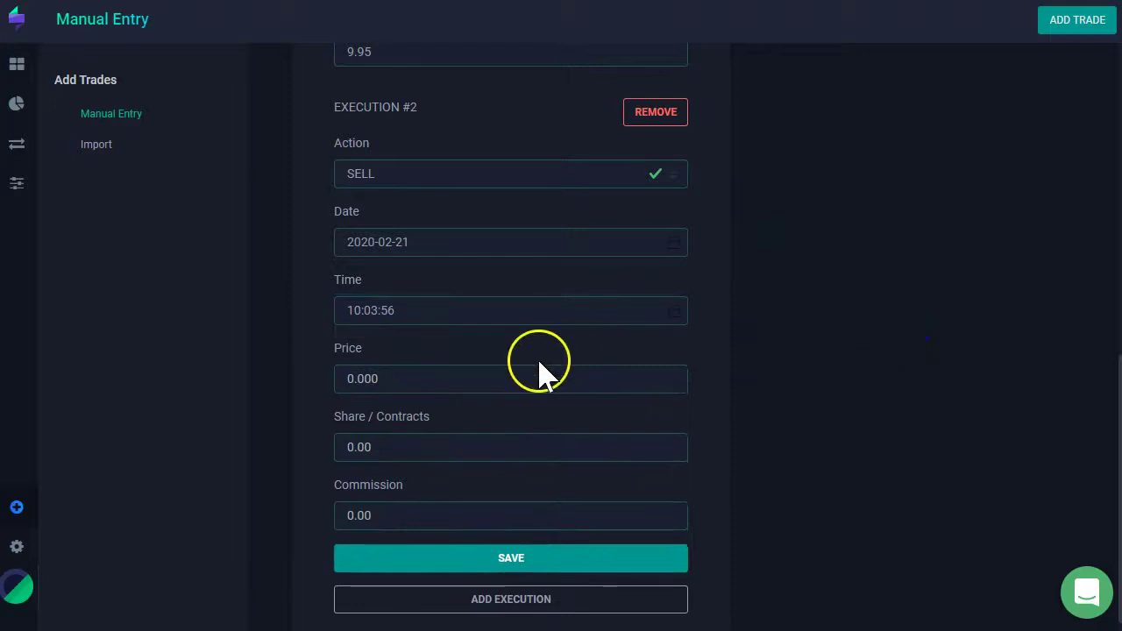
pyautogui.click(452, 383)
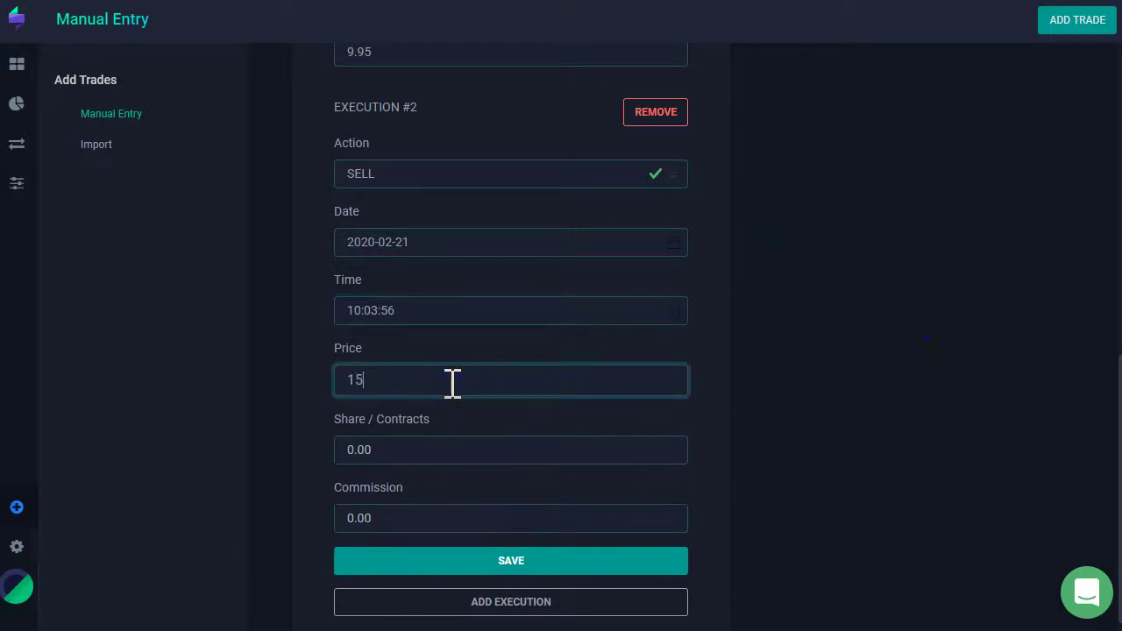
pyautogui.click(453, 448)
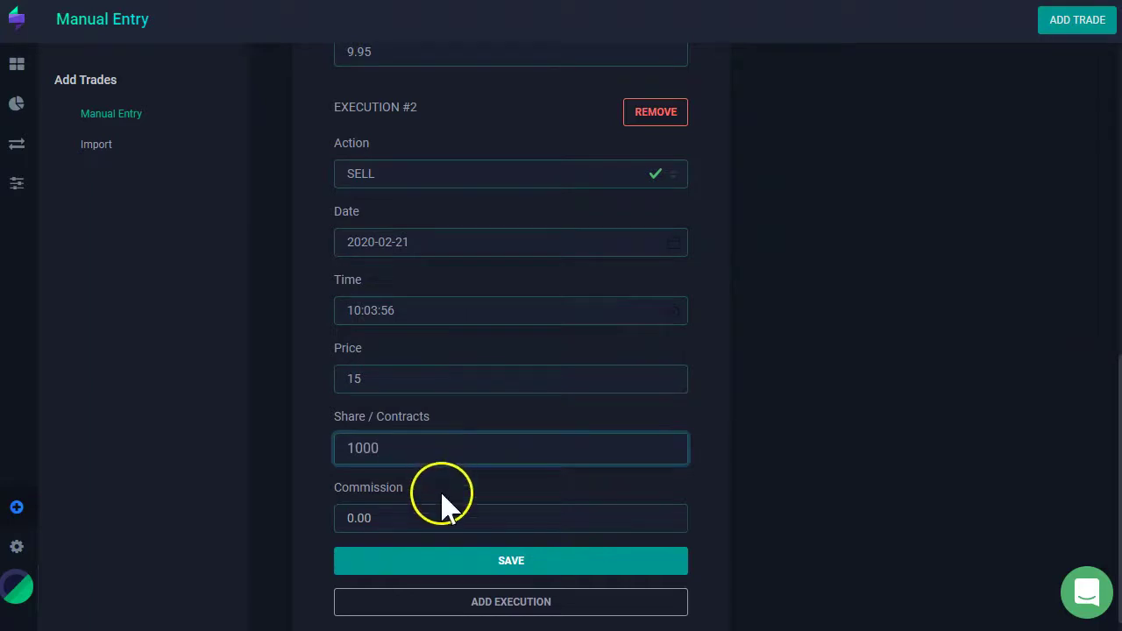
pyautogui.click(445, 517)
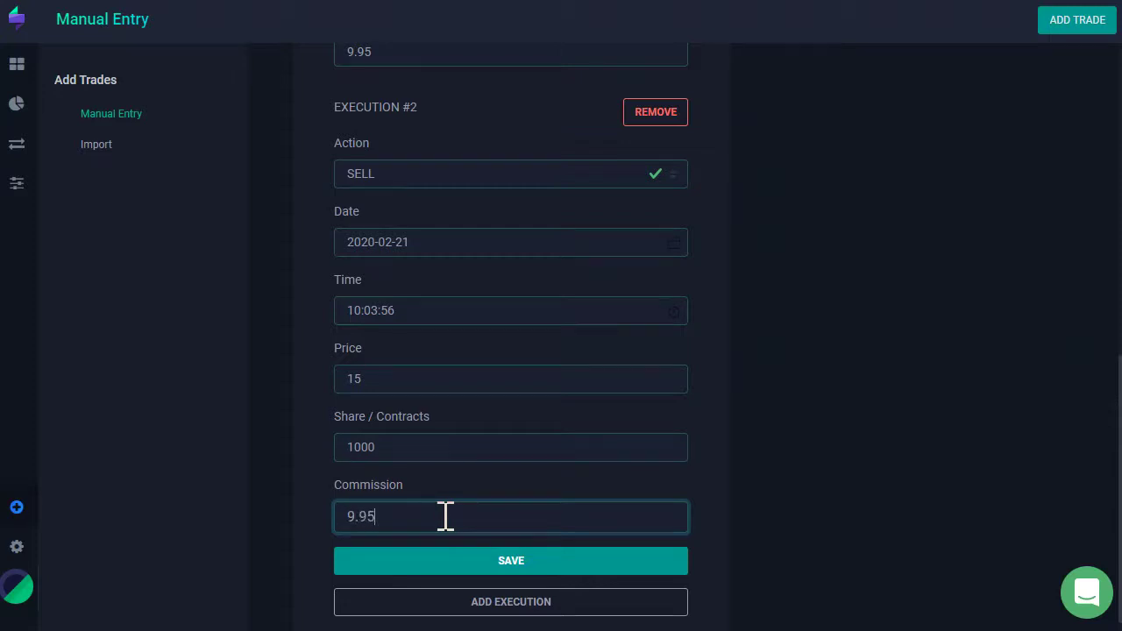
pyautogui.click(571, 558)
pyautogui.click(573, 540)
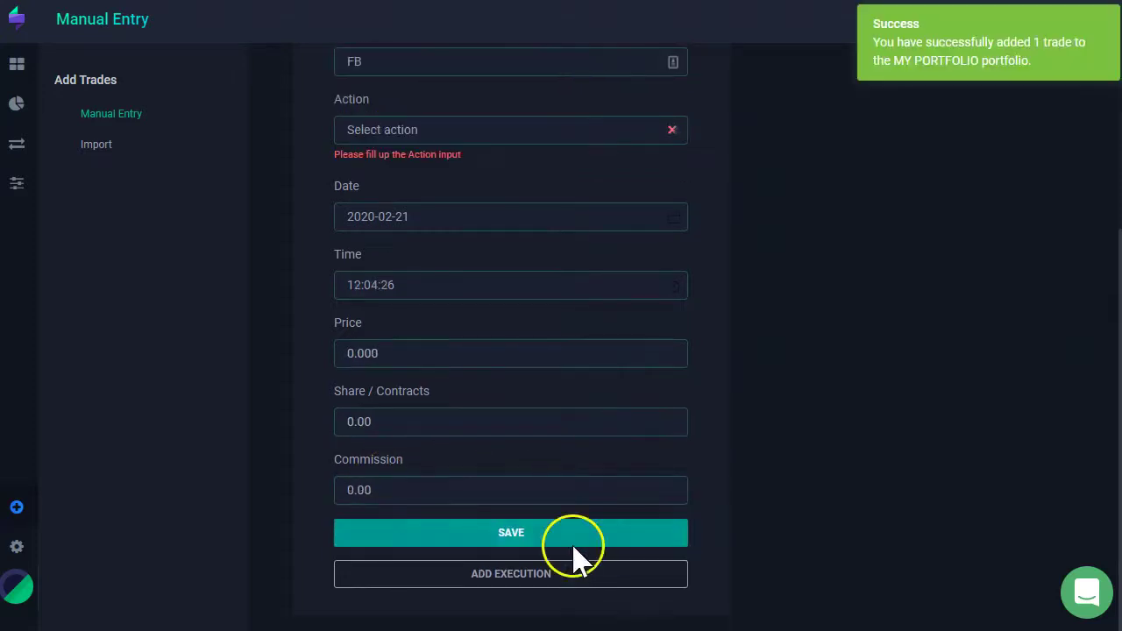
# - Confirm My Portfolio and return to the Dashboard showing FB as a $5,000.00 win
pyautogui.click(960, 57)
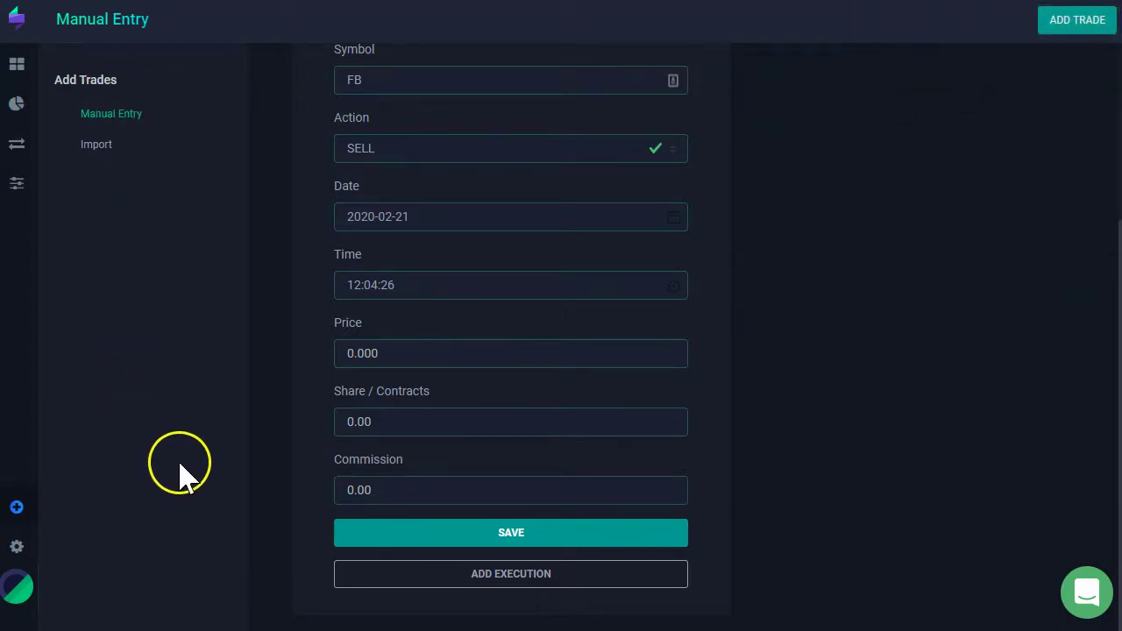
pyautogui.scroll(3, 385, 316)
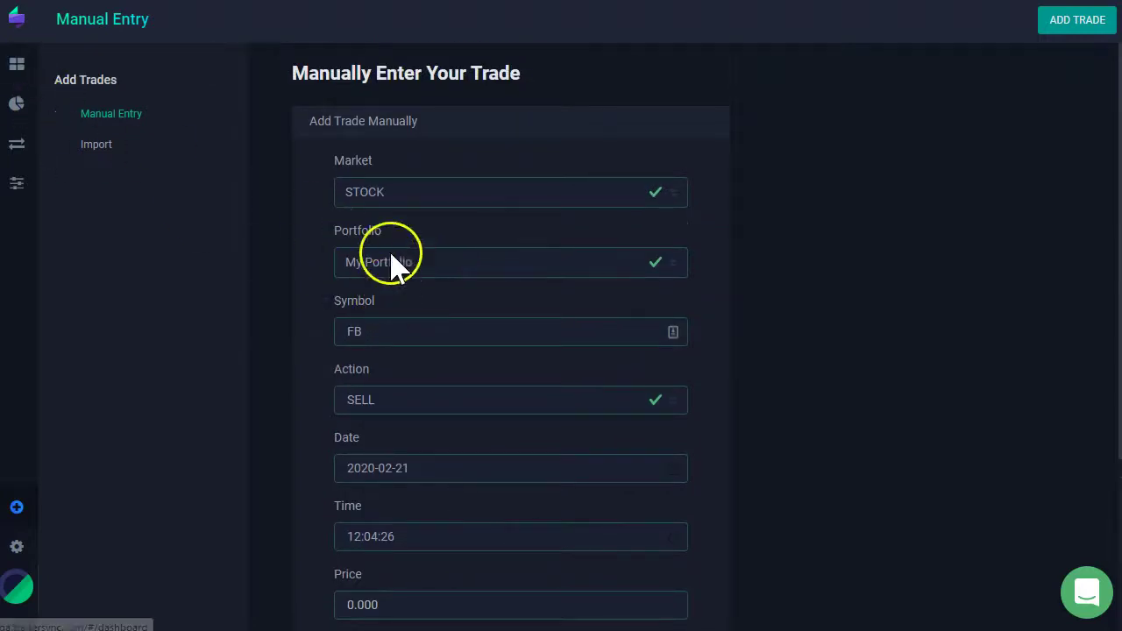
pyautogui.click(392, 263)
pyautogui.click(433, 286)
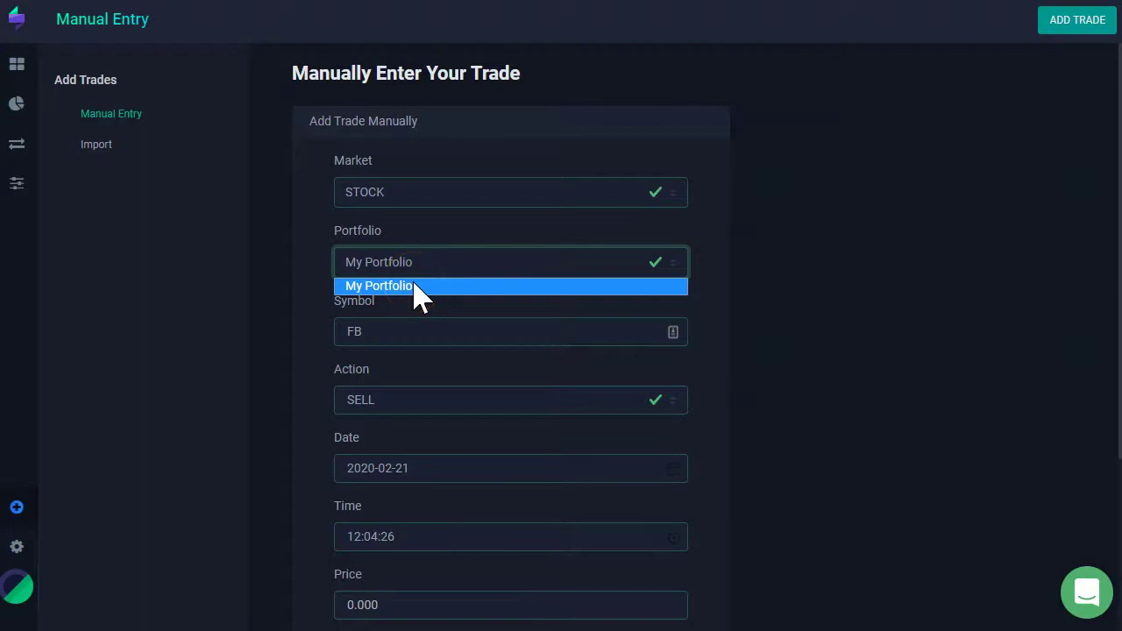
pyautogui.click(19, 66)
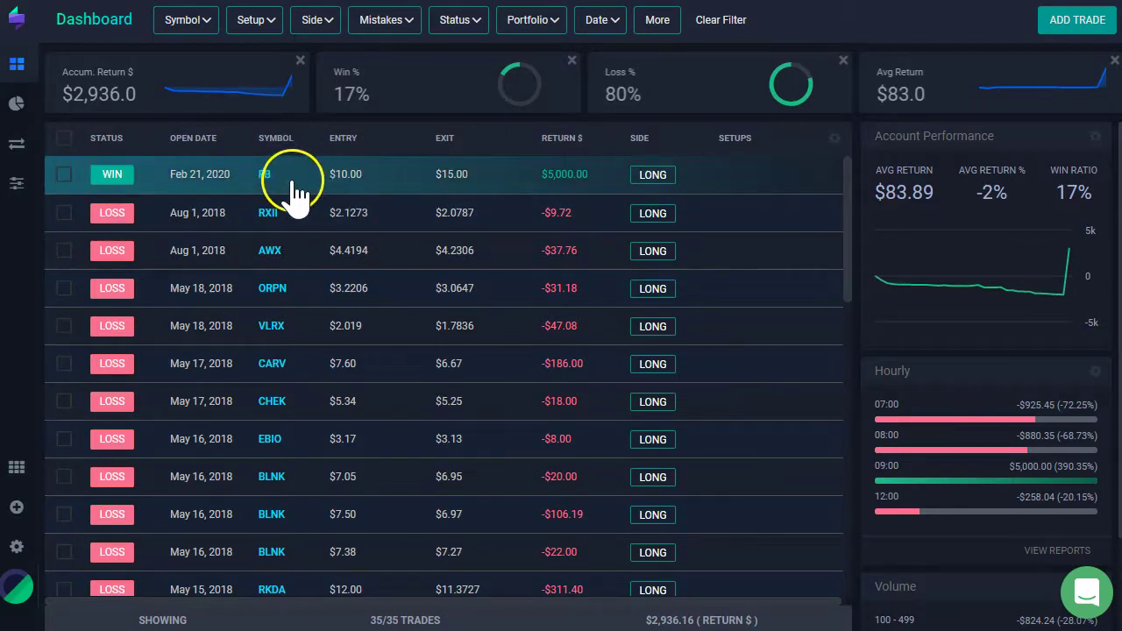
# - Open the FB trade's Trade Detail and change the Sell price to 12
pyautogui.click(350, 177)
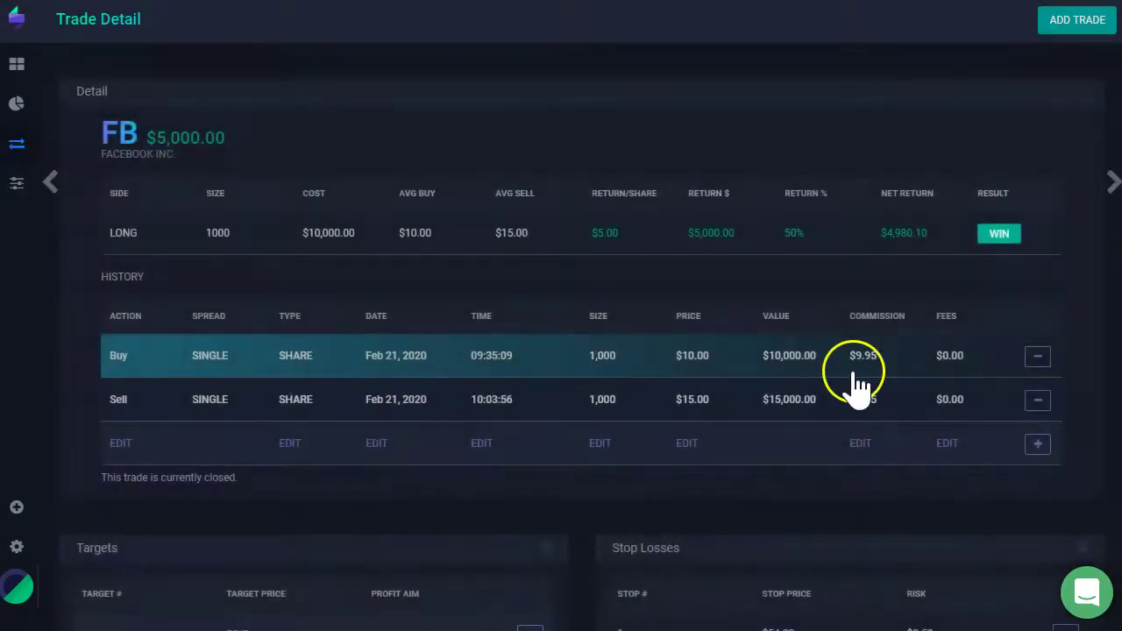
pyautogui.scroll(-1, 851, 369)
pyautogui.scroll(1, 794, 359)
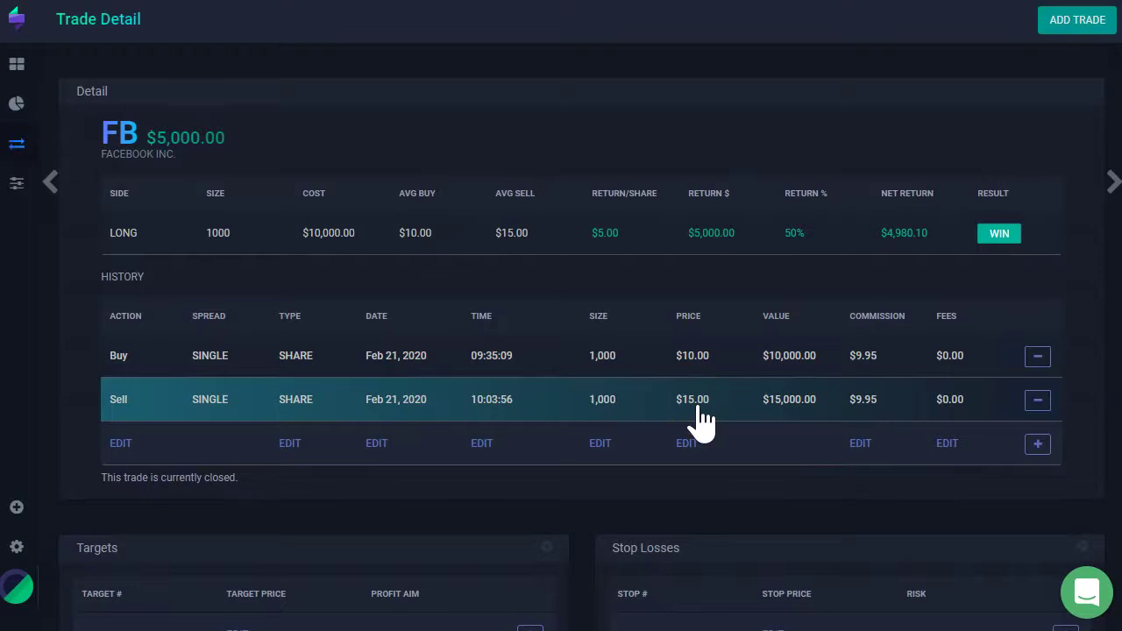
pyautogui.click(692, 406)
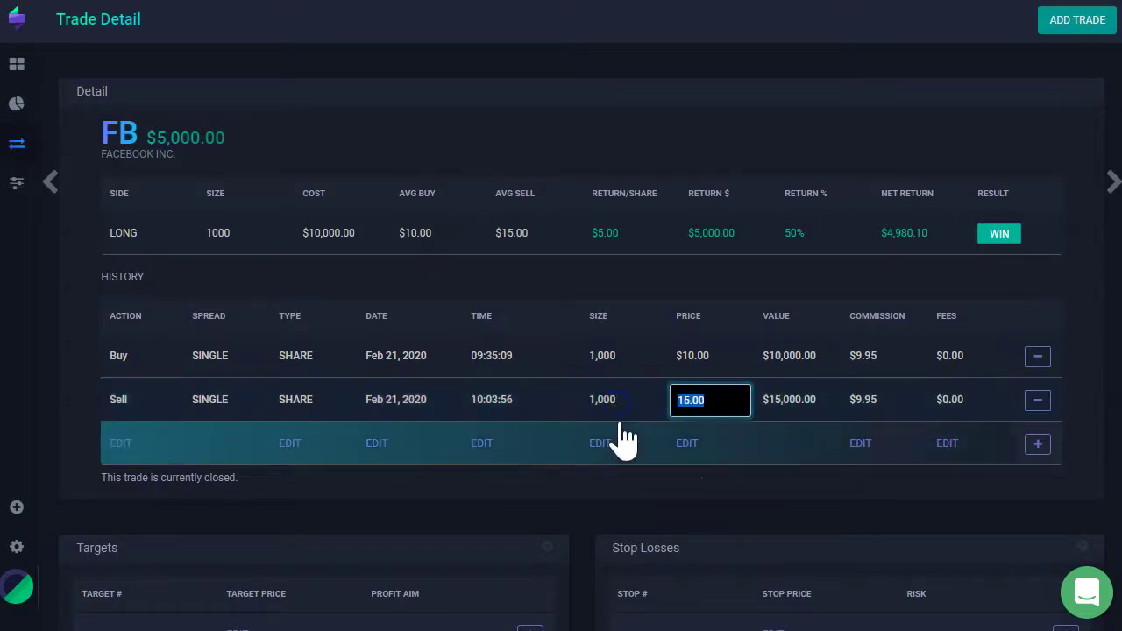
pyautogui.write('12')
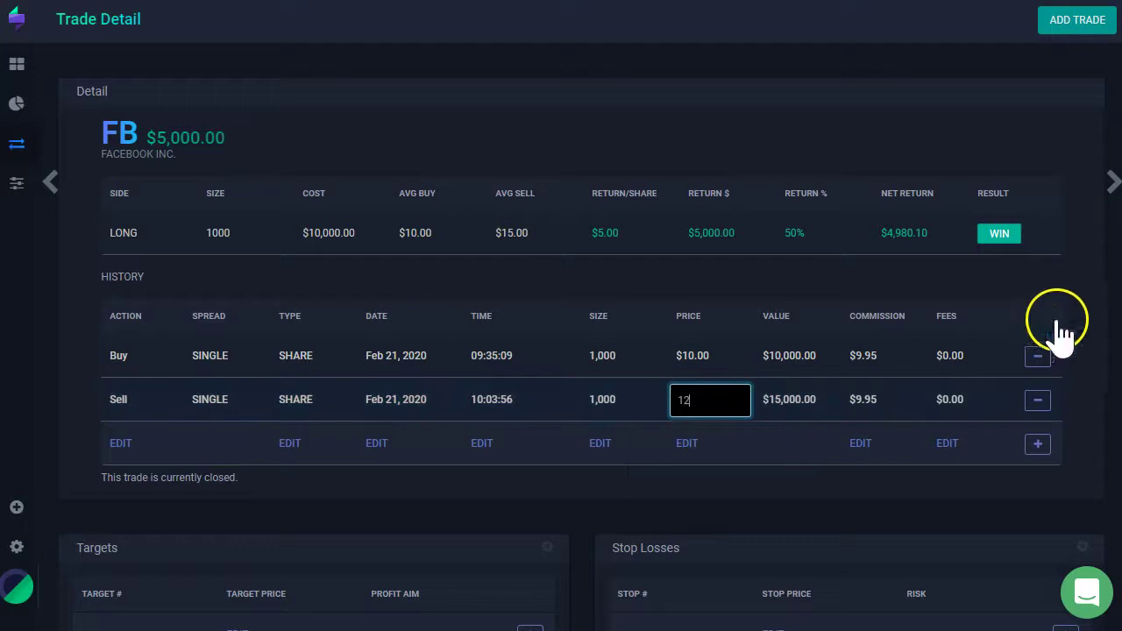
pyautogui.click(1079, 306)
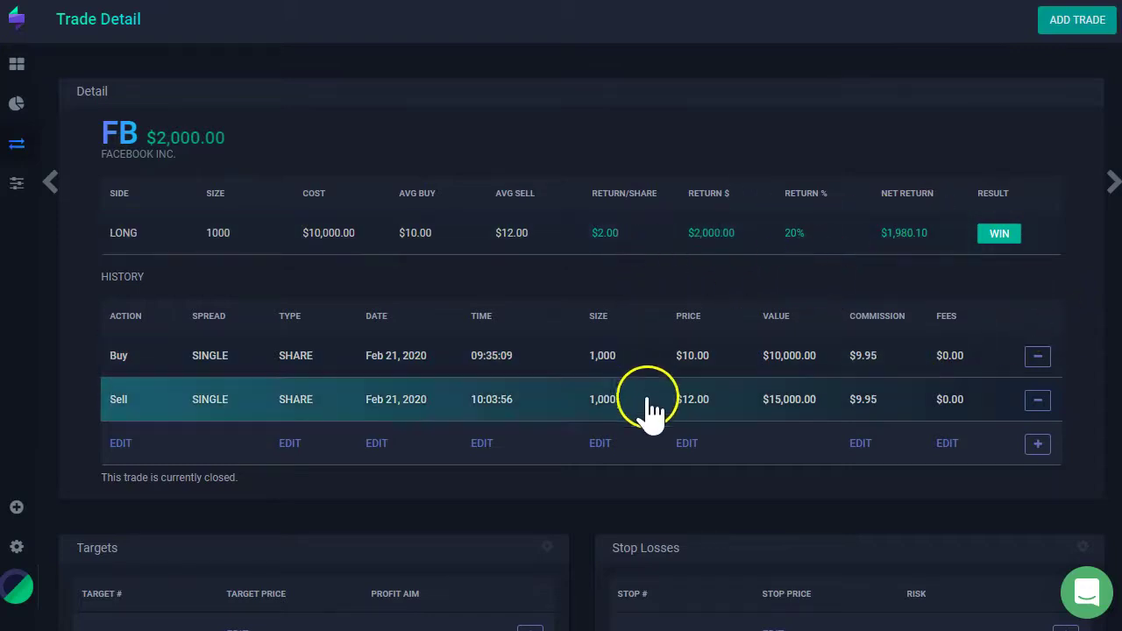
# - Change the Sell price again to 9, making a -$1,000.00 loss
pyautogui.click(703, 394)
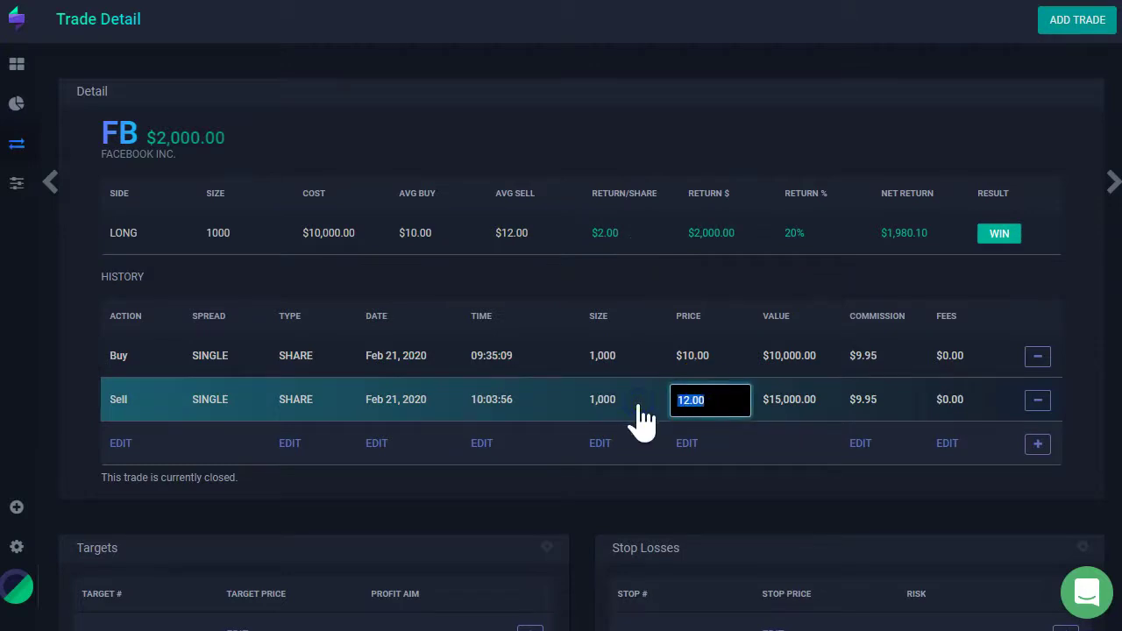
pyautogui.write('9')
pyautogui.click(872, 298)
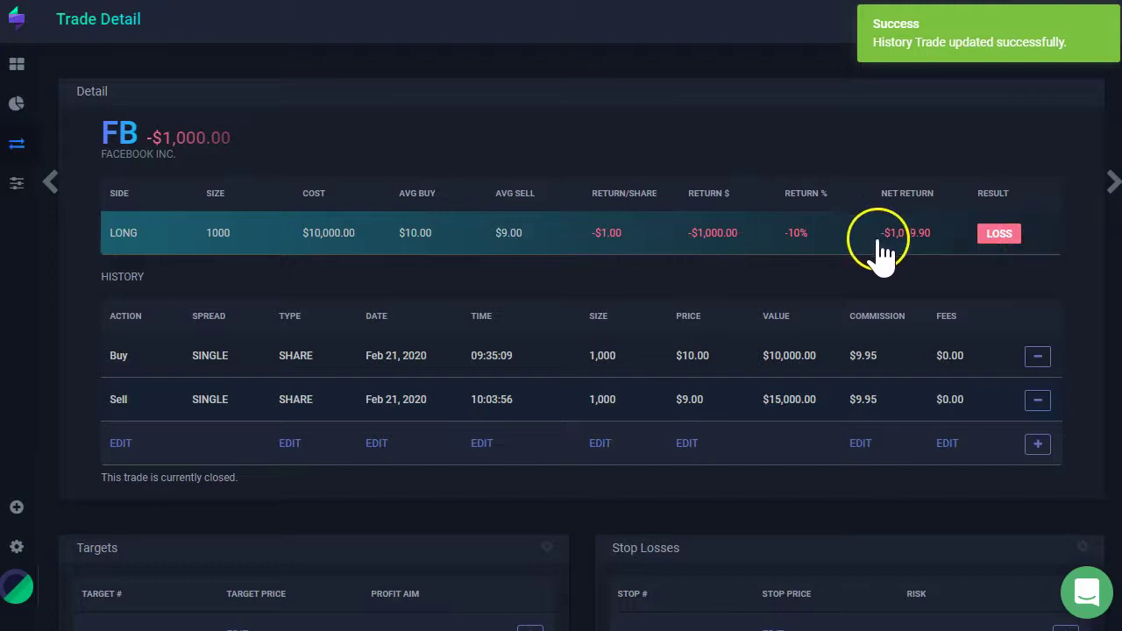
# - Change the Sell execution's size from 1,000 to 500 shares, leaving the trade OPEN
pyautogui.click(614, 396)
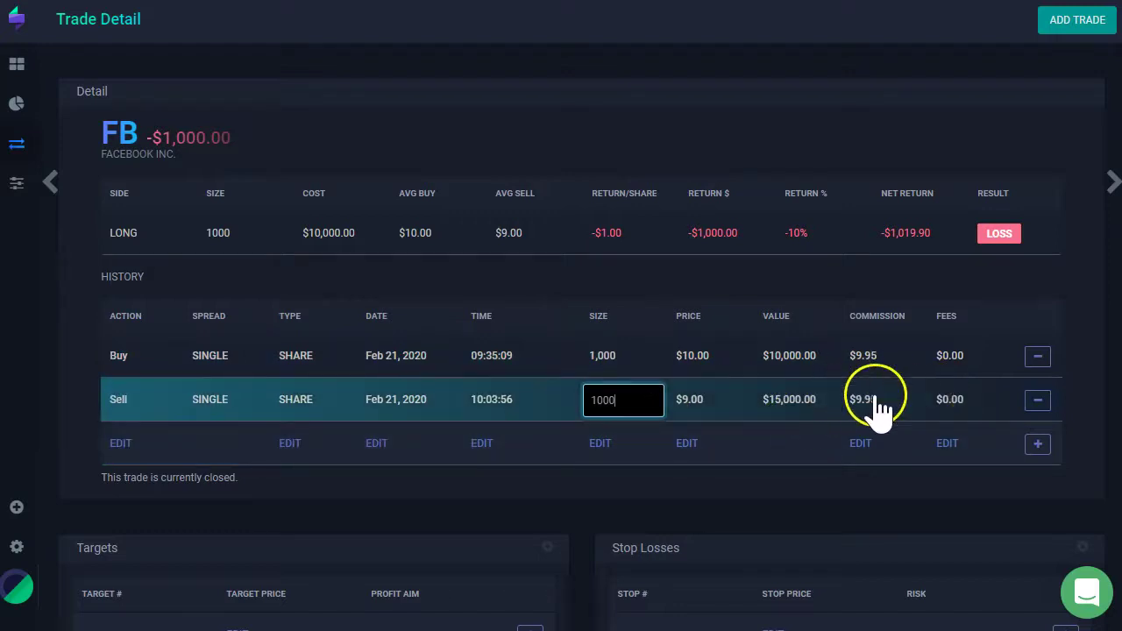
pyautogui.click(399, 281)
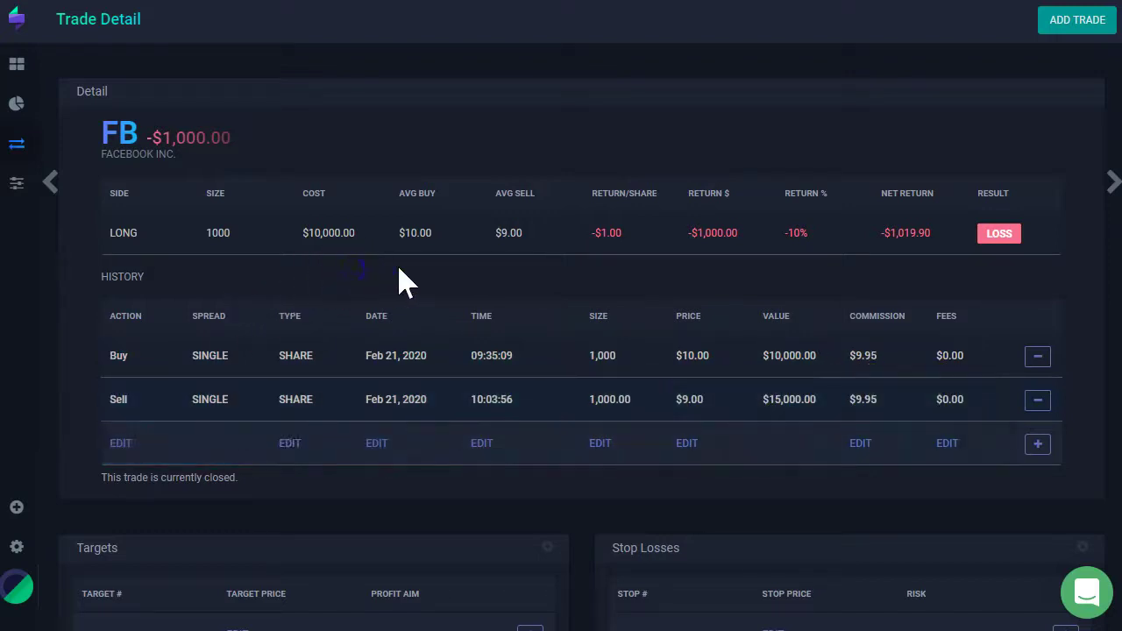
pyautogui.click(802, 256)
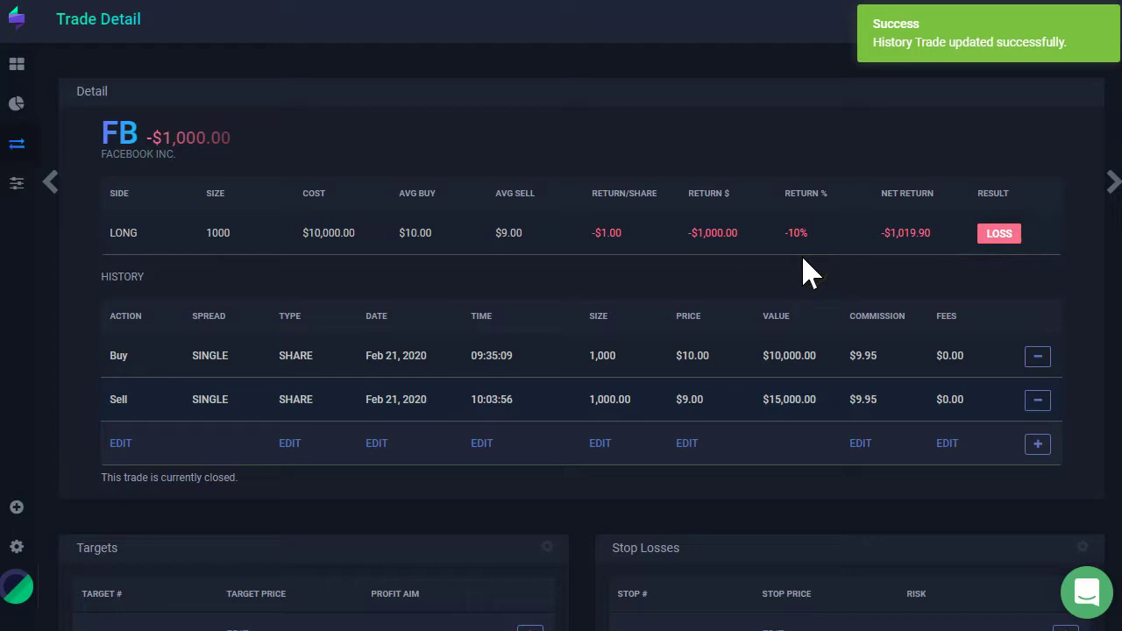
pyautogui.click(608, 400)
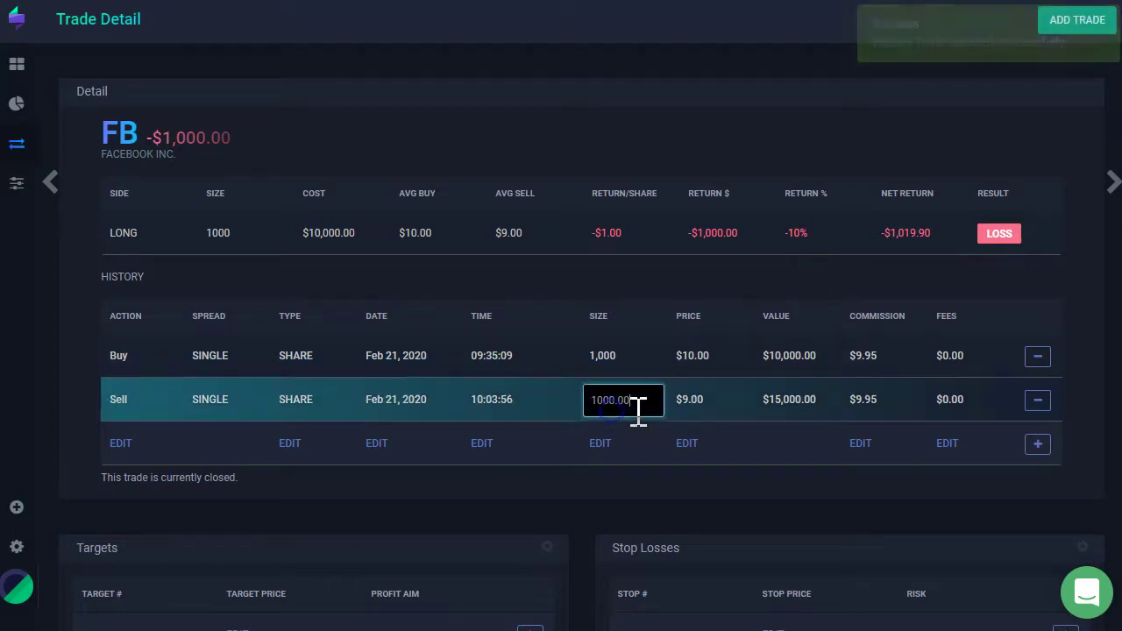
pyautogui.doubleClick(624, 400)
pyautogui.write('5')
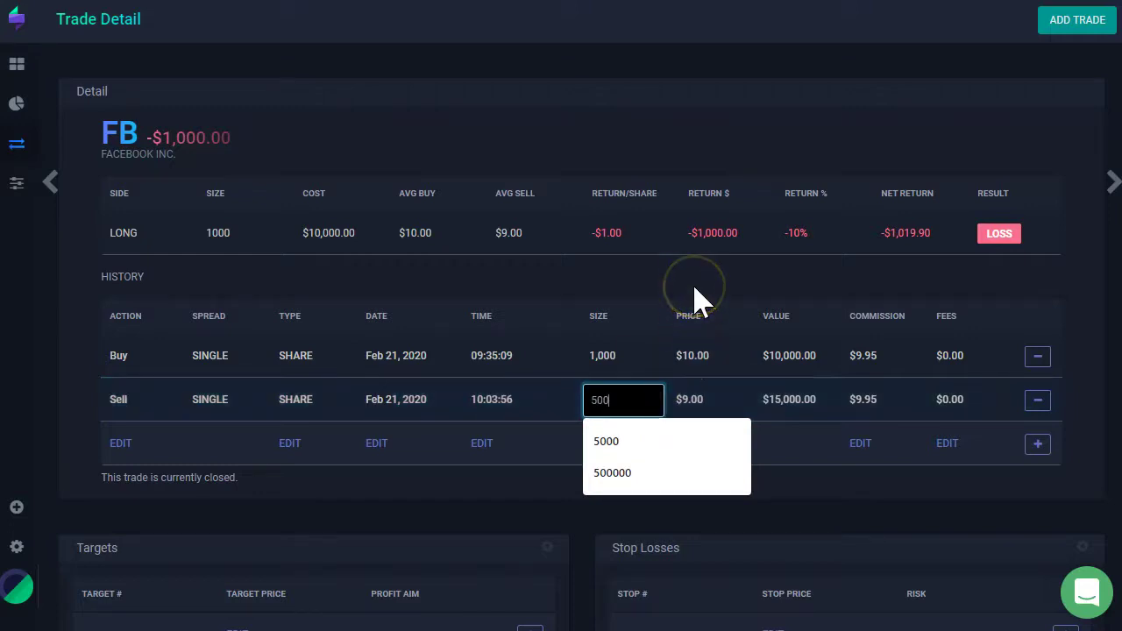
pyautogui.write('00')
pyautogui.press('Return')
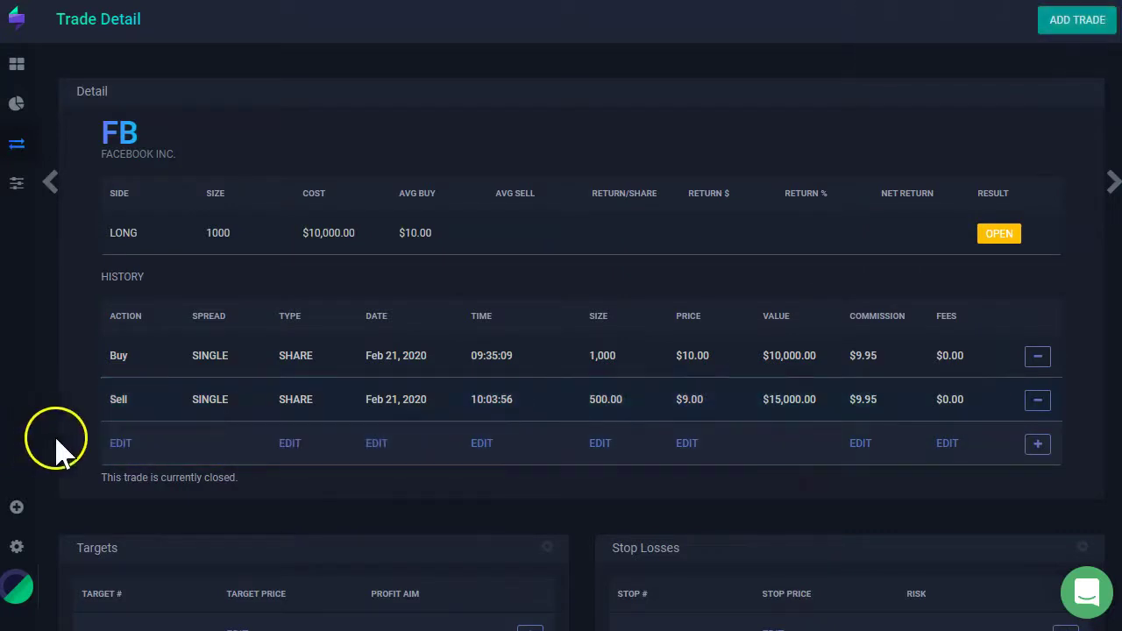
# - Set the new history row to a Sell of type SHARE dated February 21, 2020
pyautogui.click(114, 443)
pyautogui.click(157, 449)
pyautogui.click(130, 476)
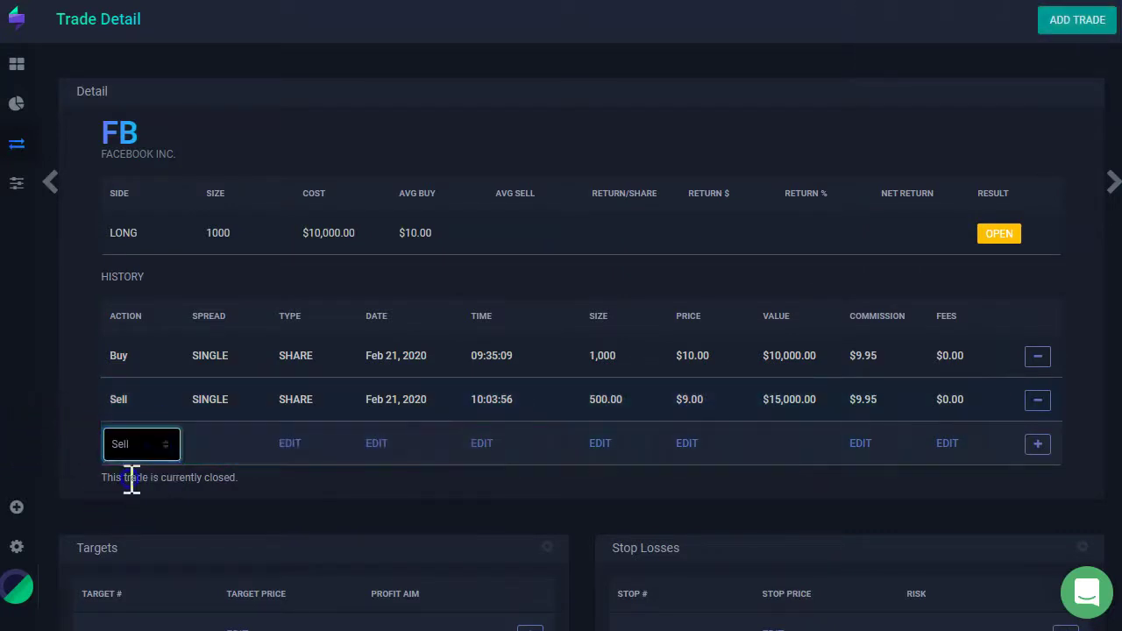
pyautogui.click(294, 456)
pyautogui.click(307, 460)
pyautogui.click(342, 464)
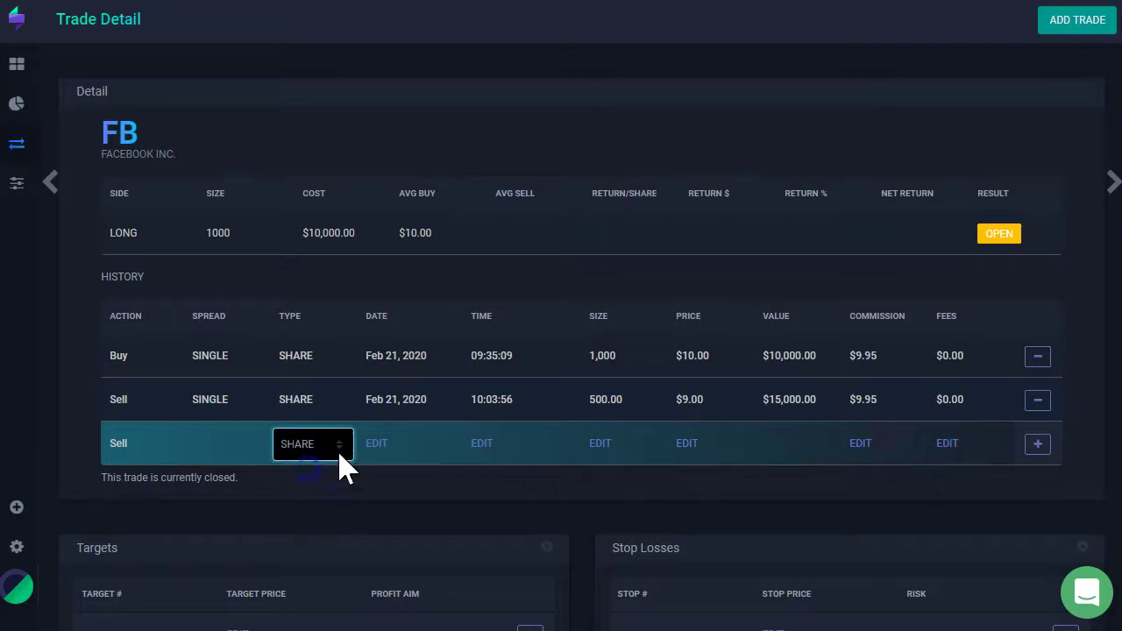
pyautogui.click(377, 444)
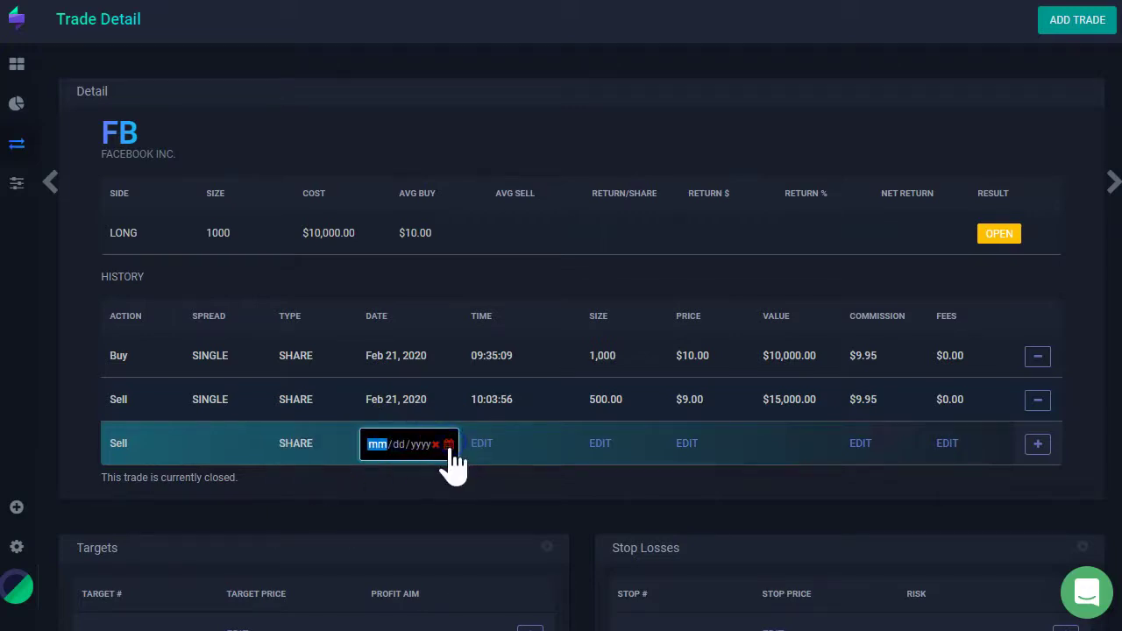
pyautogui.click(450, 453)
pyautogui.click(533, 582)
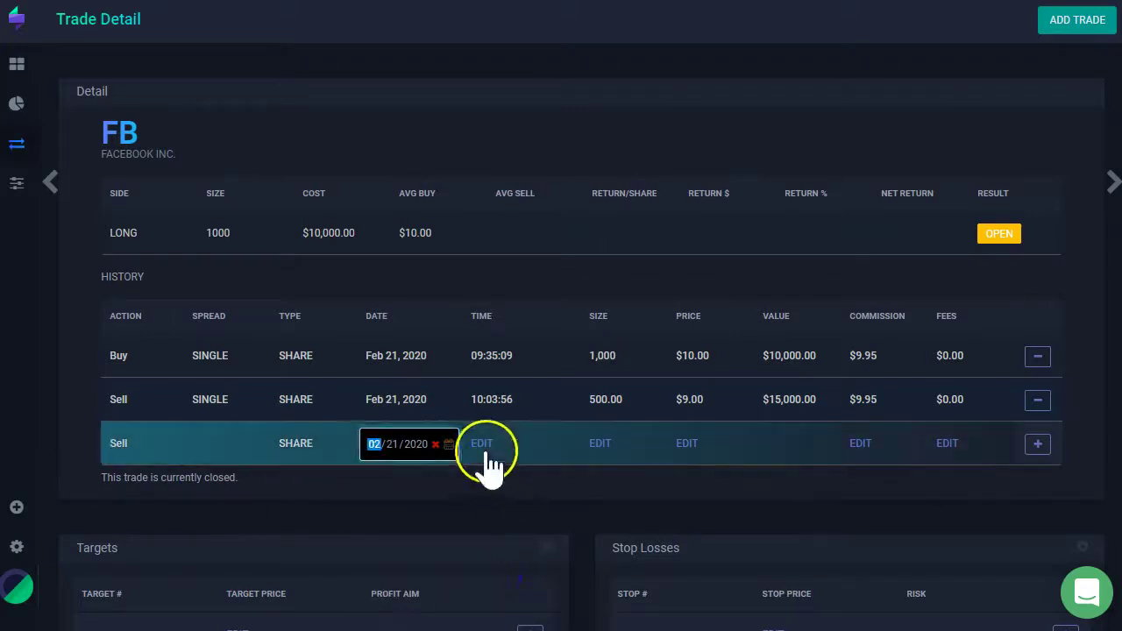
# - Give it time 11:11:11, size 500 and price 15, then add it
pyautogui.click(483, 447)
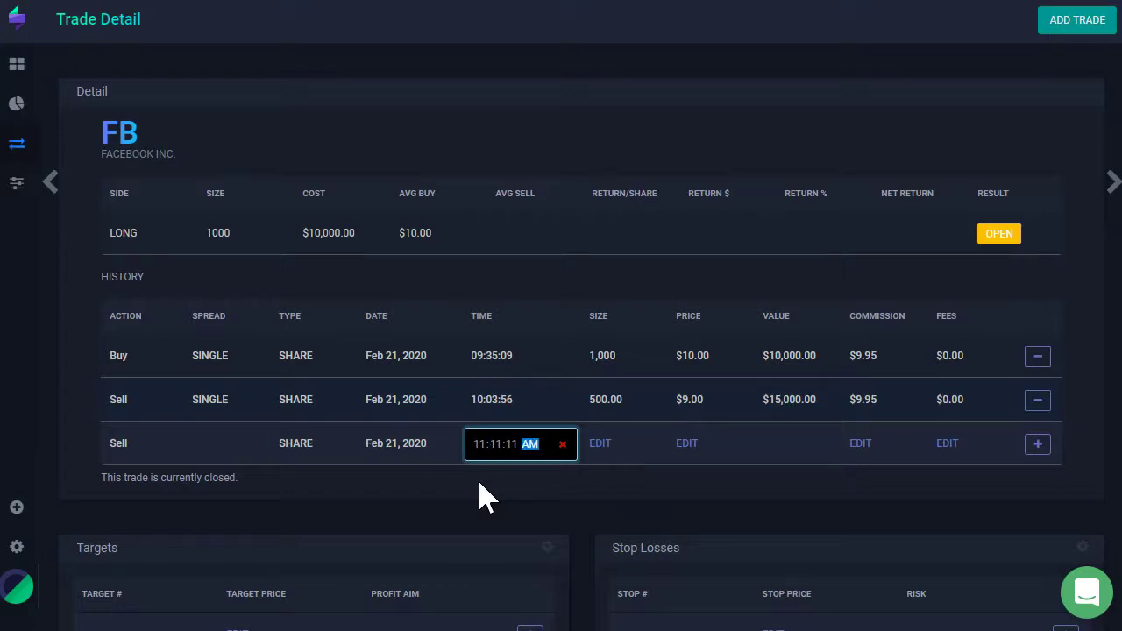
pyautogui.click(603, 442)
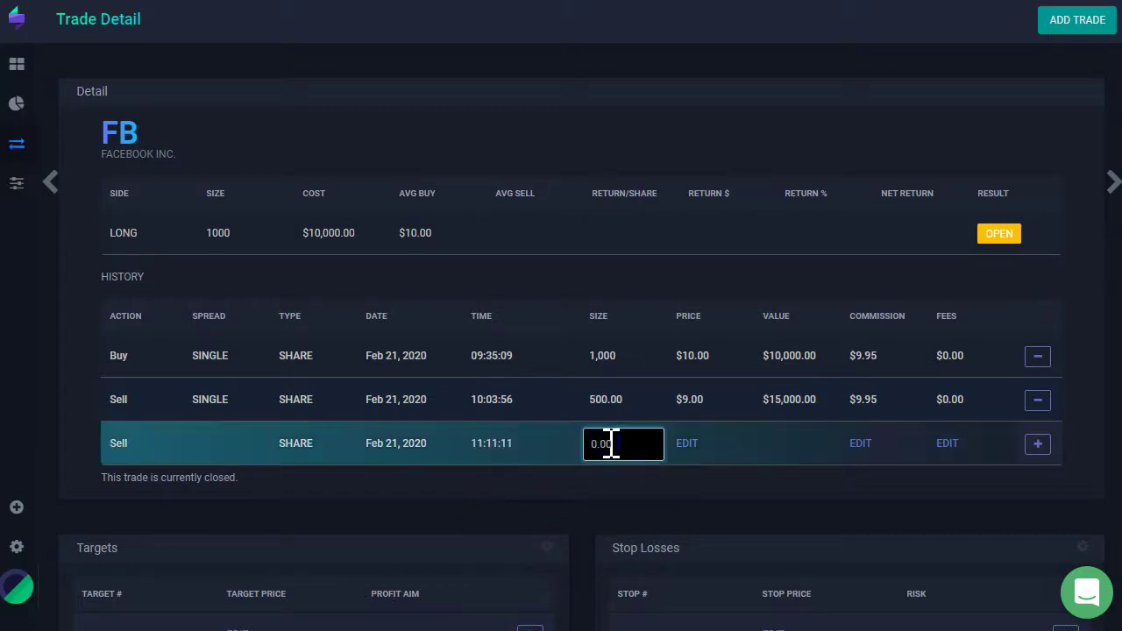
pyautogui.write('500')
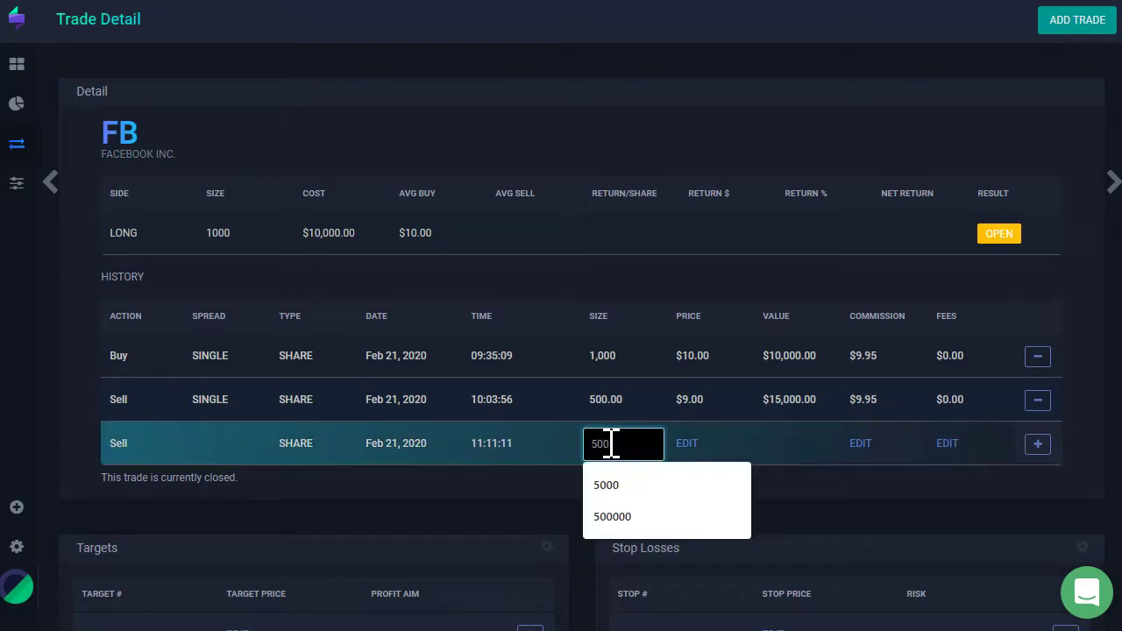
pyautogui.click(686, 443)
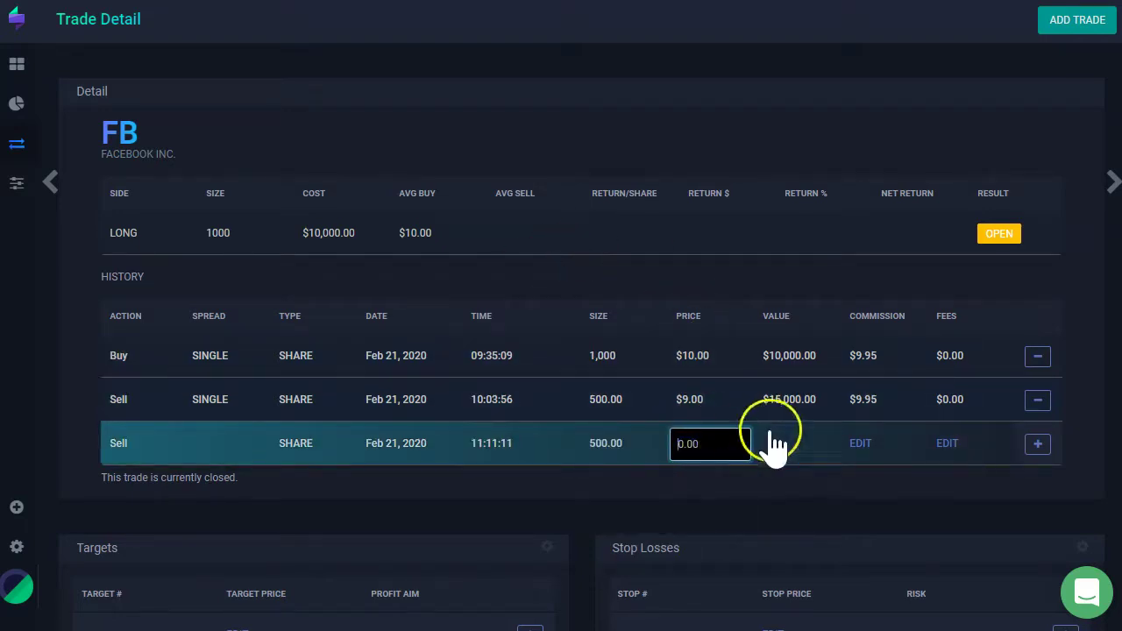
pyautogui.write('15')
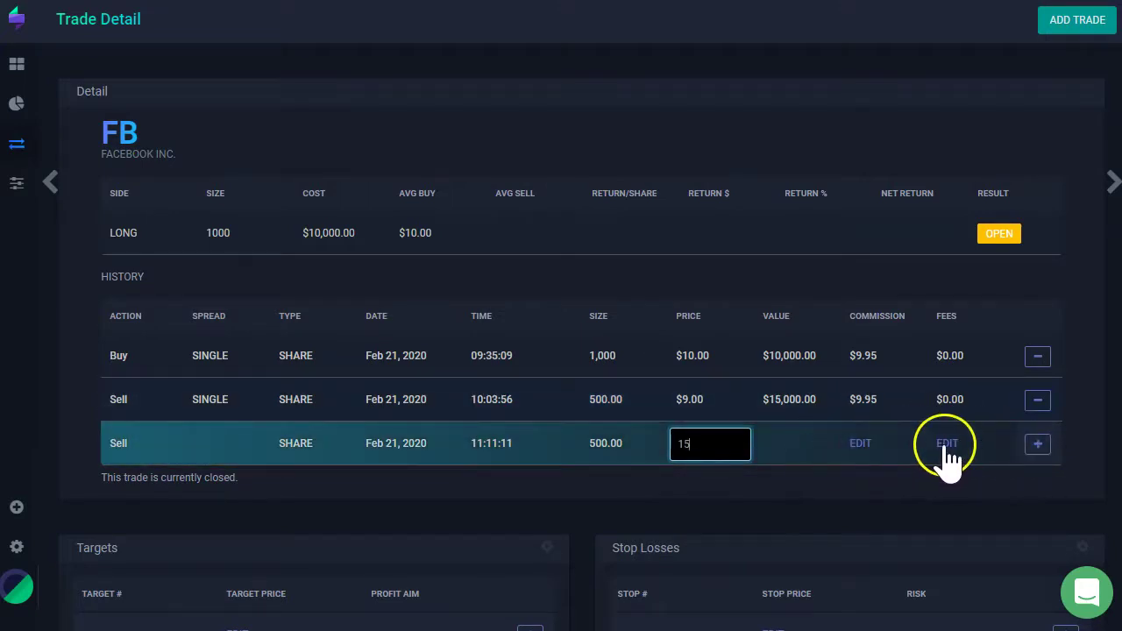
pyautogui.click(1039, 445)
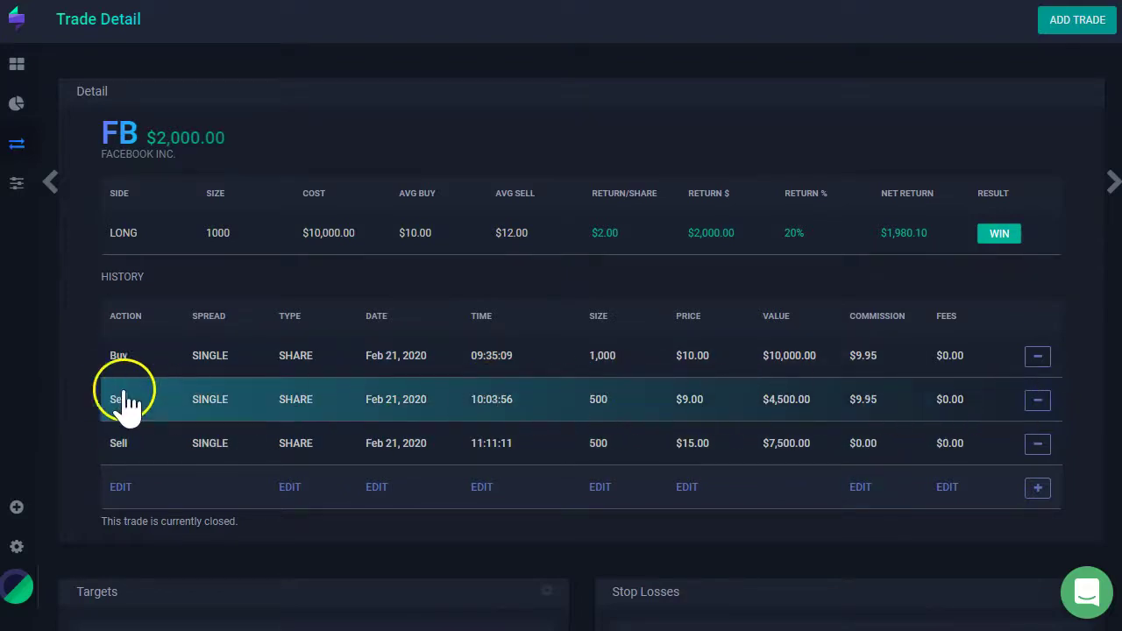
# - Delete the $9 Sell row and set the $15 Sell's size to 1,000 shares
pyautogui.click(1037, 408)
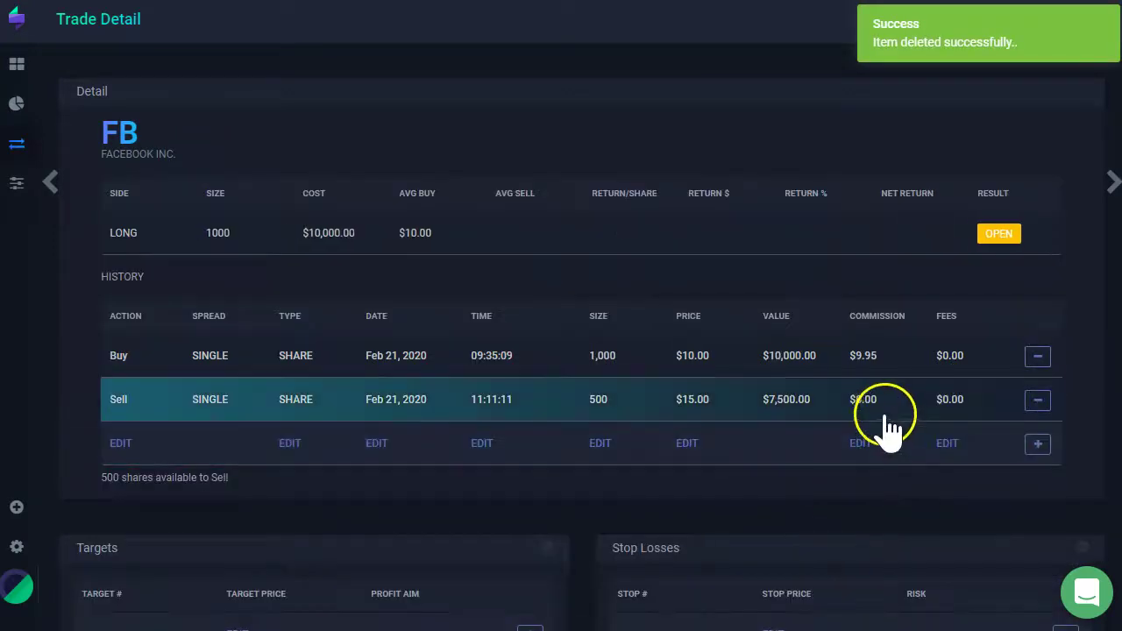
pyautogui.moveTo(100, 484); pyautogui.dragTo(172, 473)
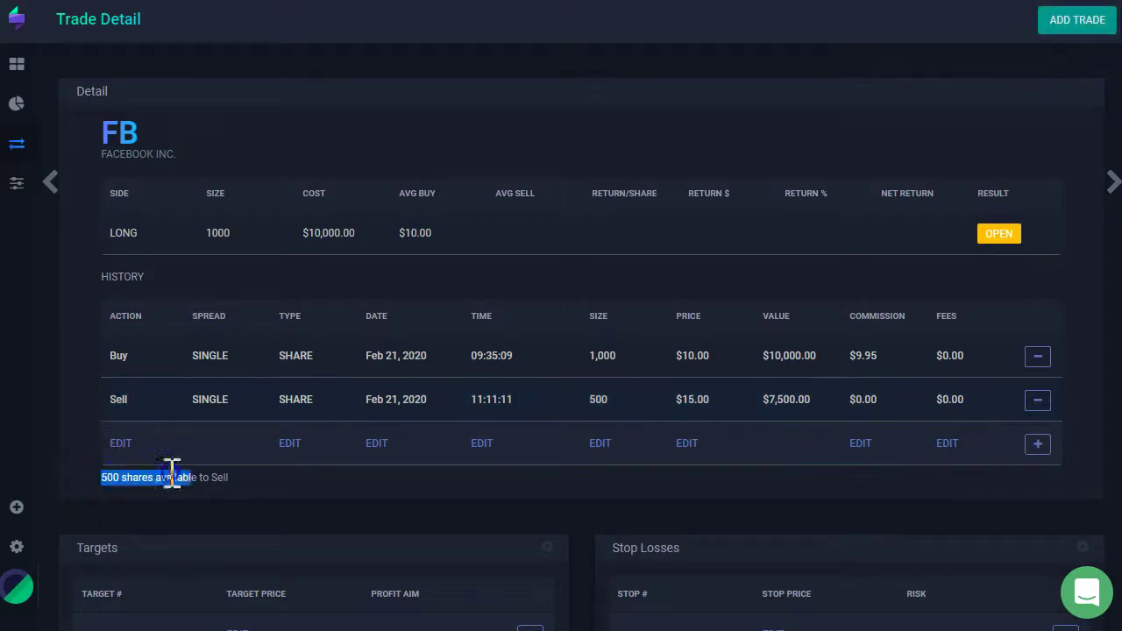
pyautogui.click(651, 399)
pyautogui.click(593, 399)
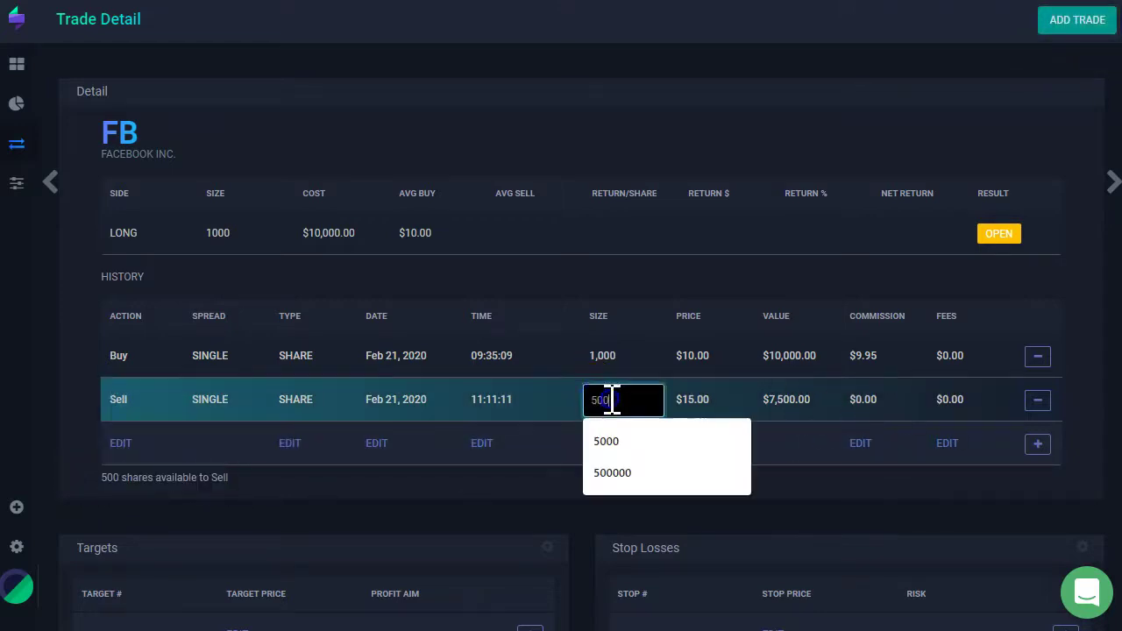
pyautogui.write('1000')
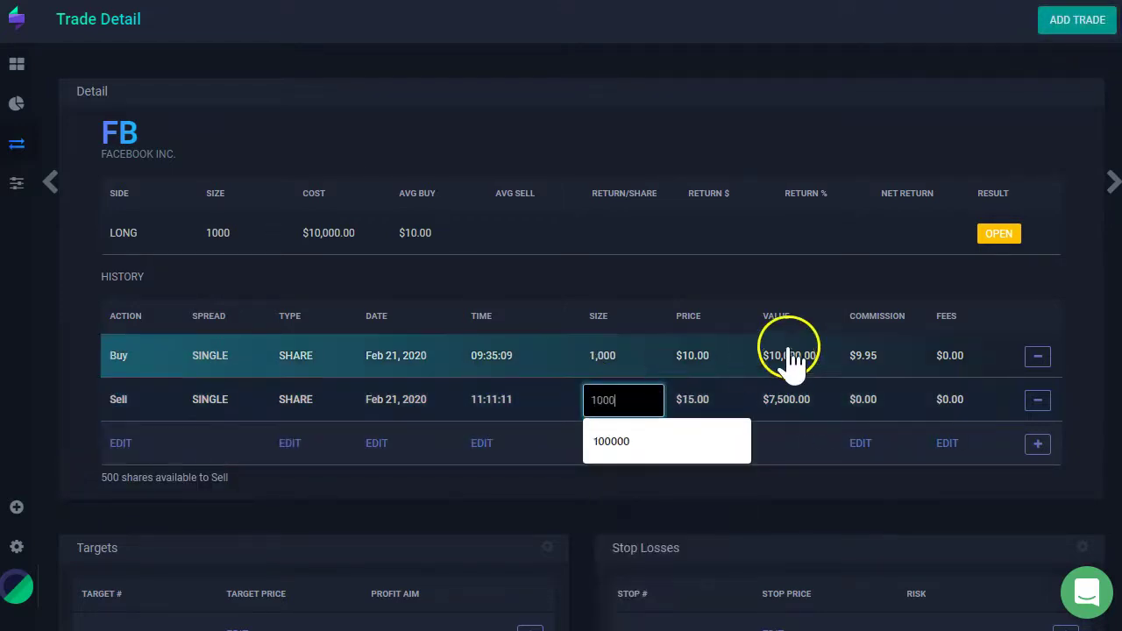
pyautogui.press('Return')
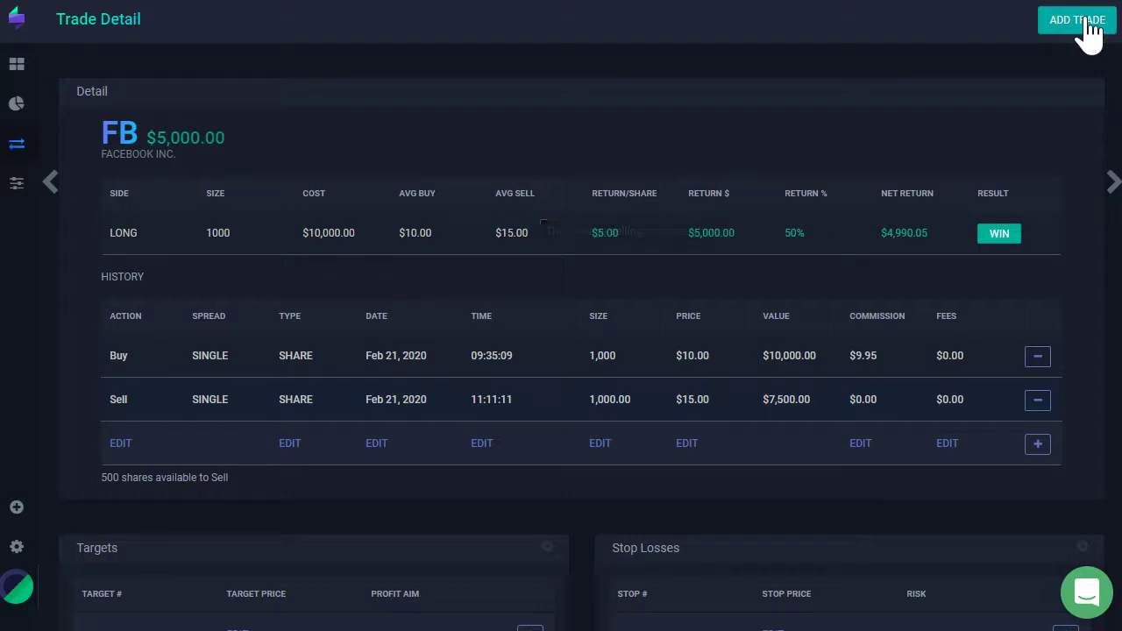
# - Open the Import Your Trades page from Add Trade and browse the broker list (Think or Swim preset)
pyautogui.click(1087, 27)
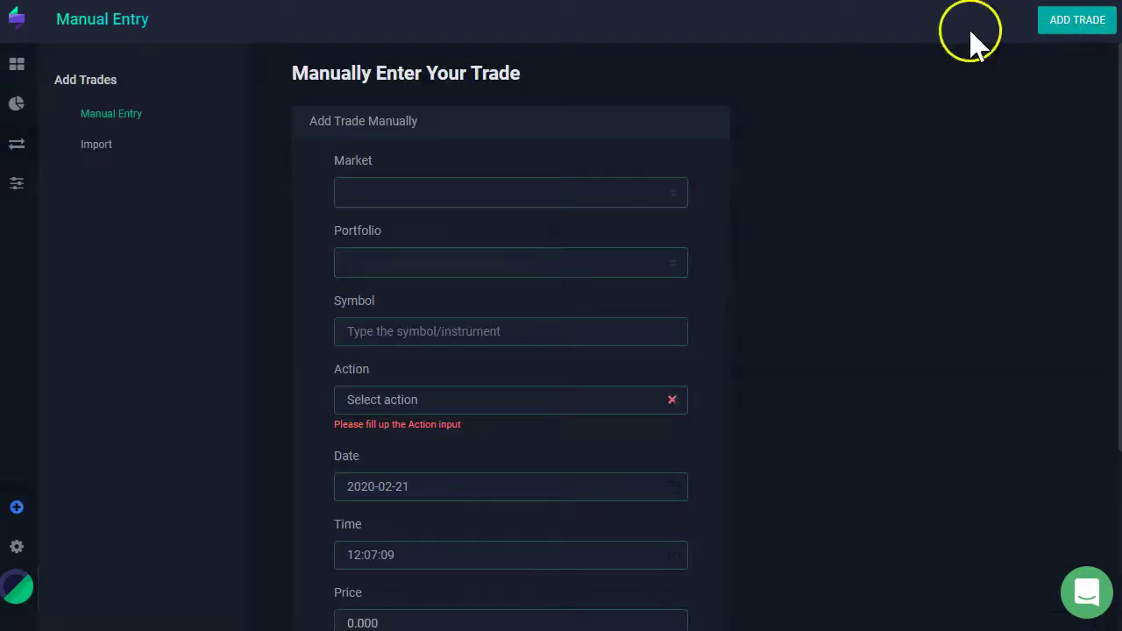
pyautogui.click(96, 145)
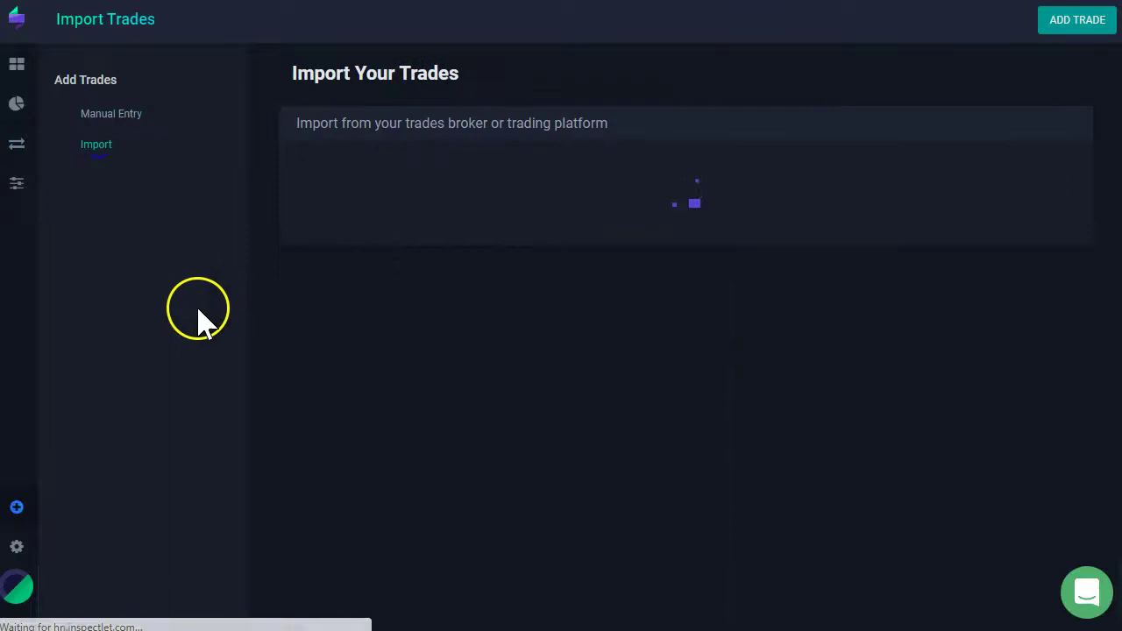
pyautogui.scroll(-3, 654, 403)
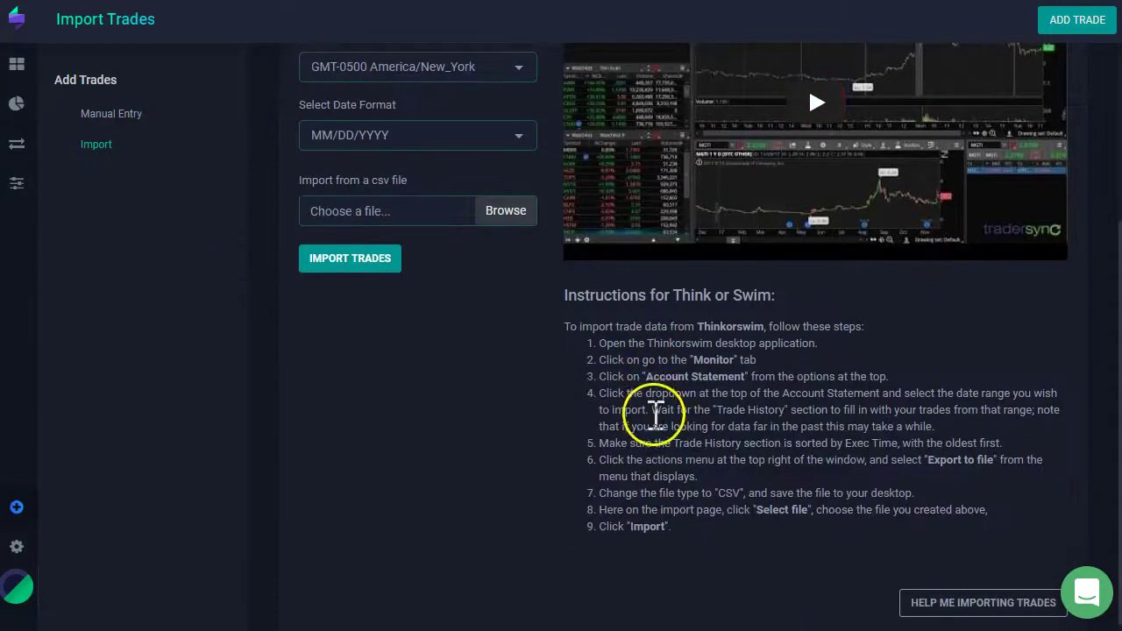
pyautogui.scroll(3, 658, 418)
pyautogui.click(360, 192)
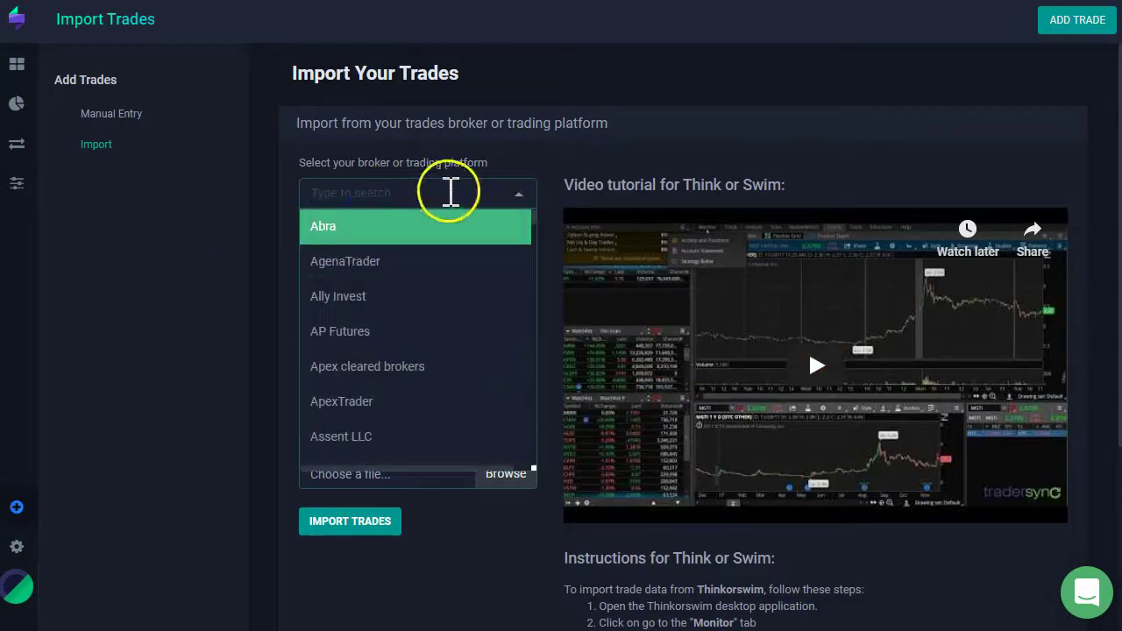
pyautogui.click(730, 140)
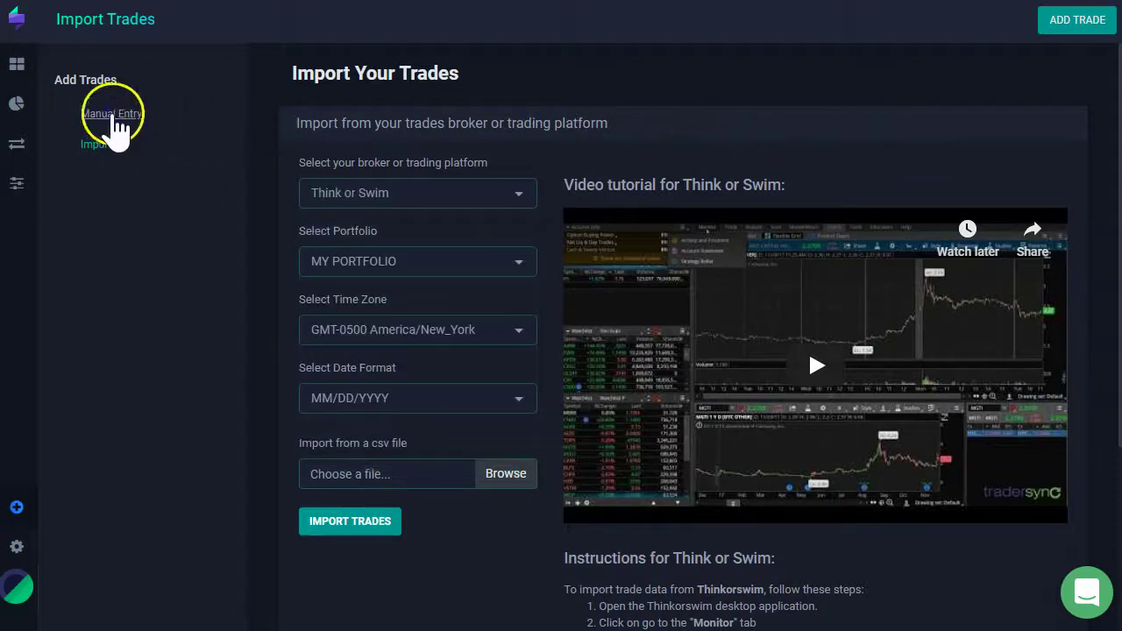
# - Bring up the Manual Entry form, keep the STOCK market, and review its fields down to SAVE
pyautogui.click(115, 121)
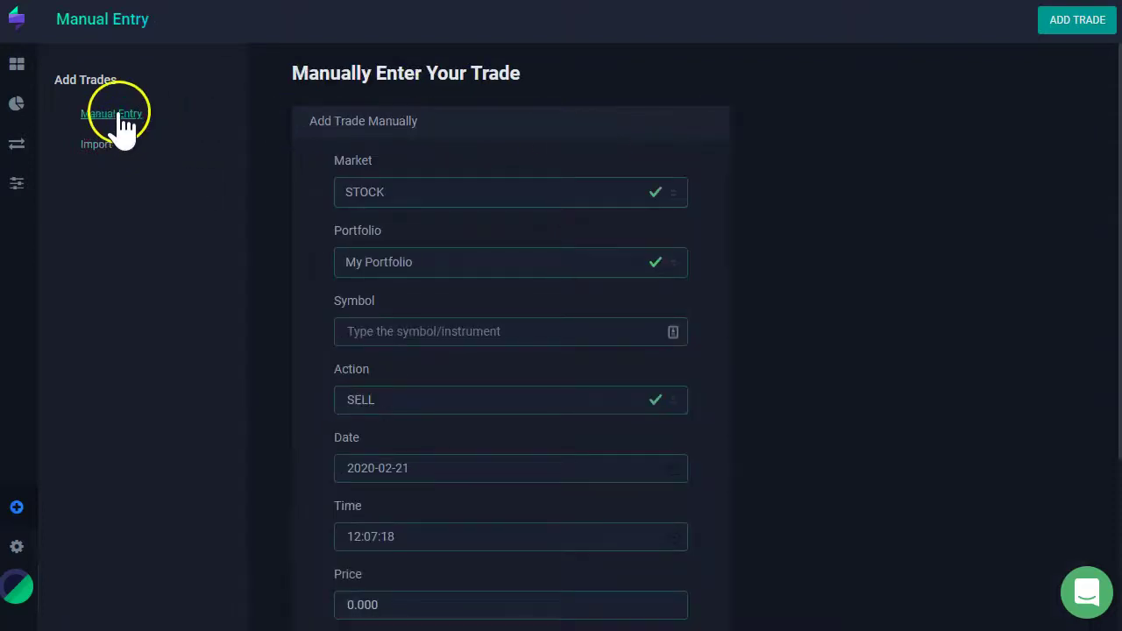
pyautogui.click(400, 211)
pyautogui.click(847, 202)
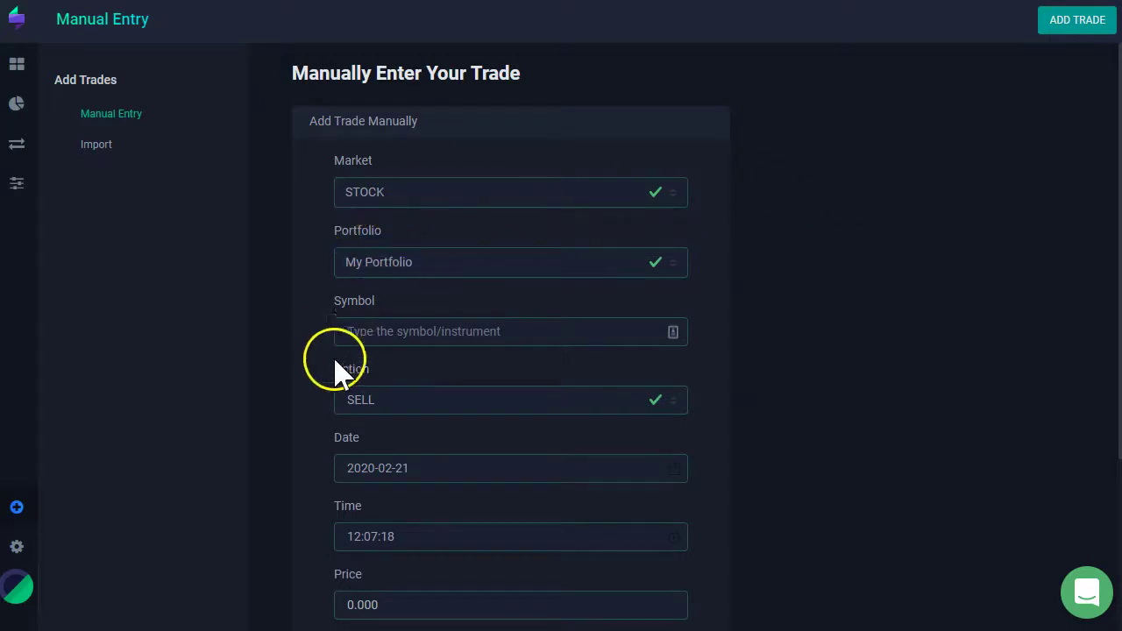
pyautogui.scroll(-1, 368, 372)
pyautogui.scroll(-1, 379, 259)
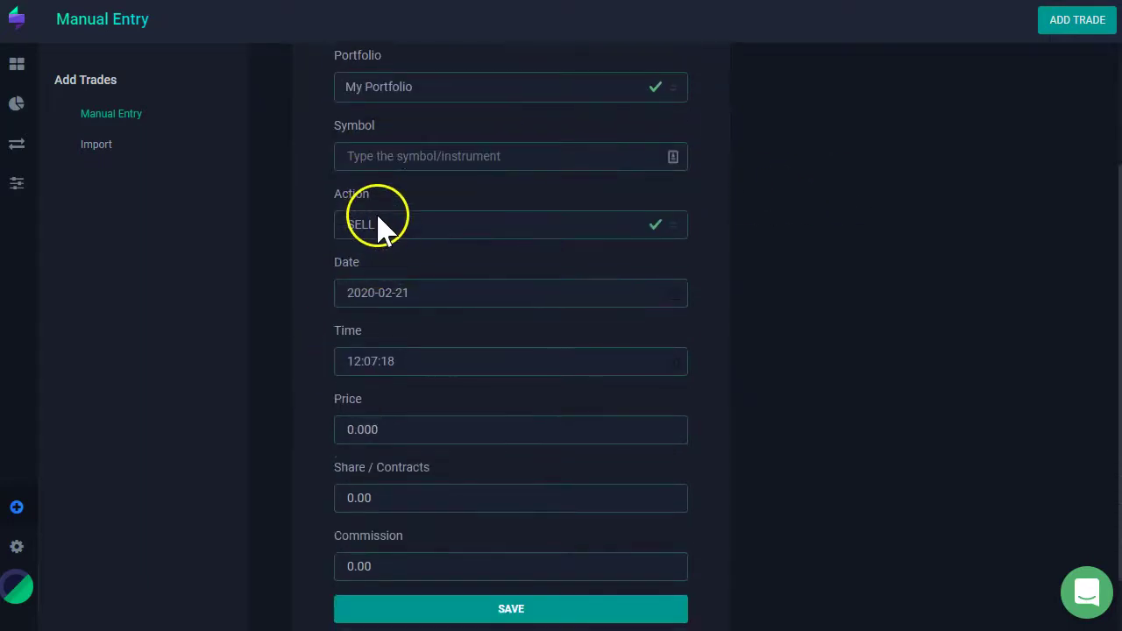
pyautogui.scroll(-1, 385, 303)
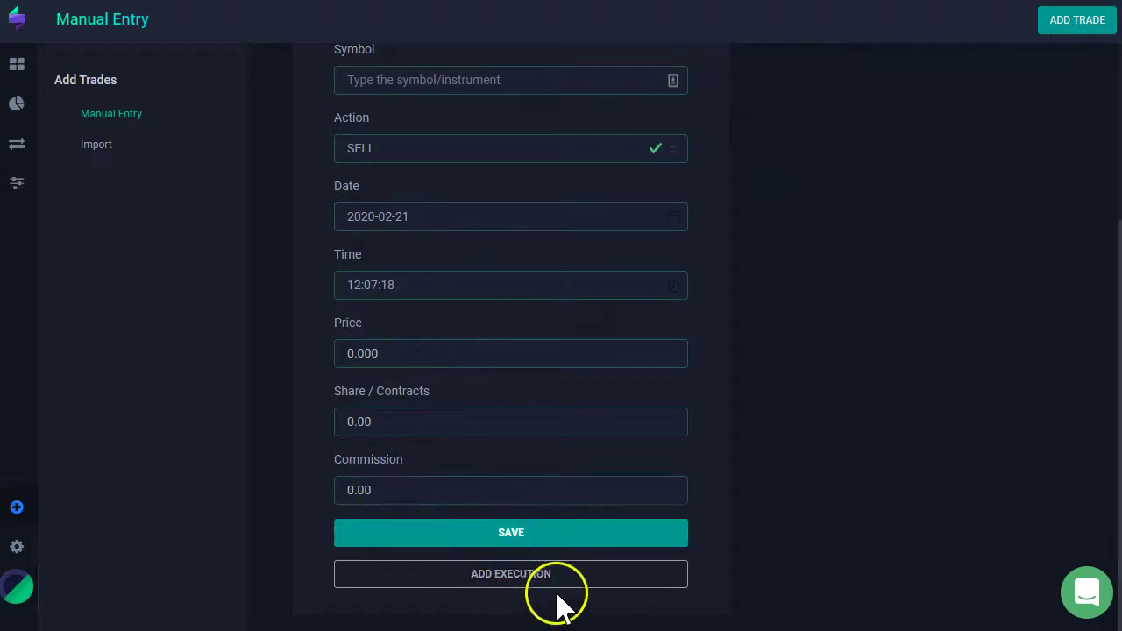
pyautogui.scroll(1, 856, 376)
pyautogui.scroll(-1, 826, 388)
pyautogui.scroll(1, 533, 375)
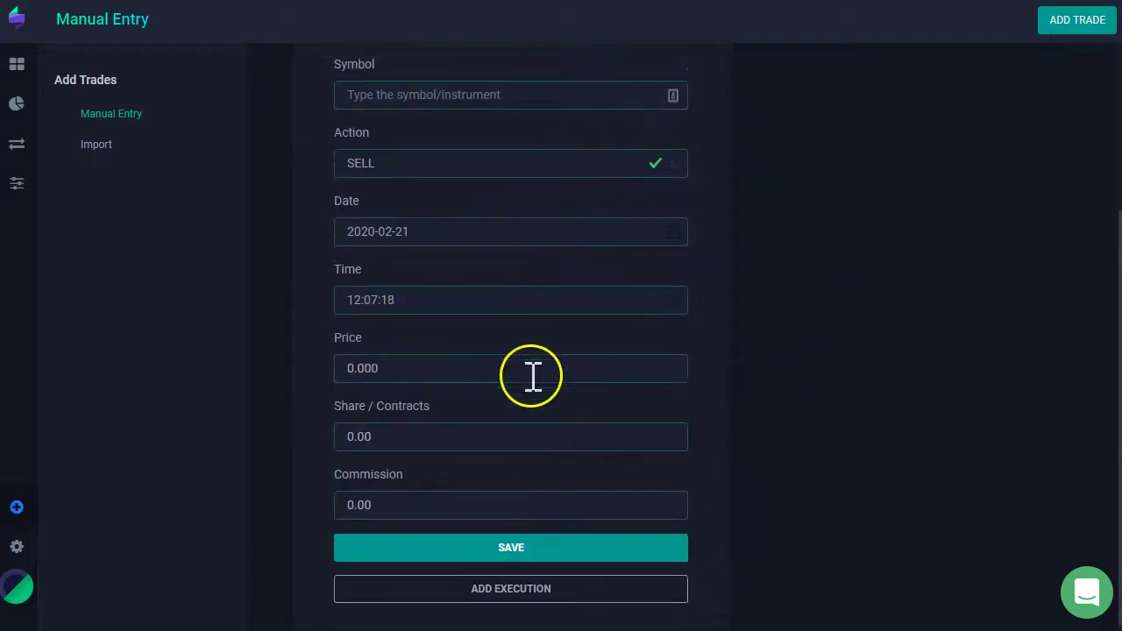
pyautogui.scroll(2, 394, 390)
pyautogui.scroll(-3, 439, 447)
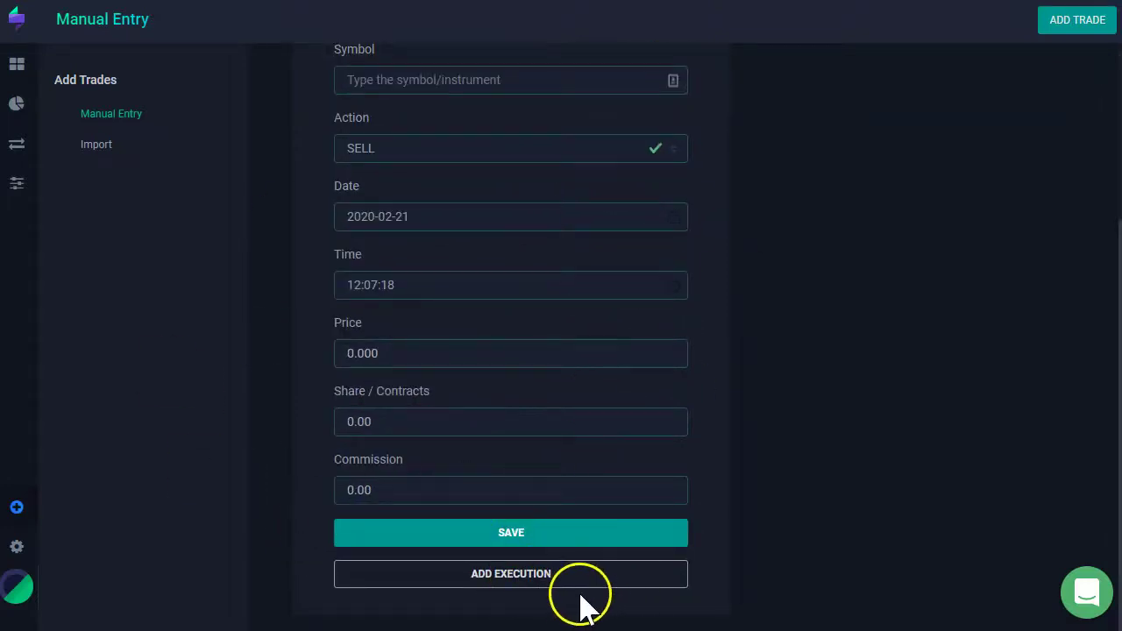
# - Visit the Reports Overview, then the Trades list showing 35 trades led by FB's $5,000 WIN
pyautogui.moveTo(19, 107)
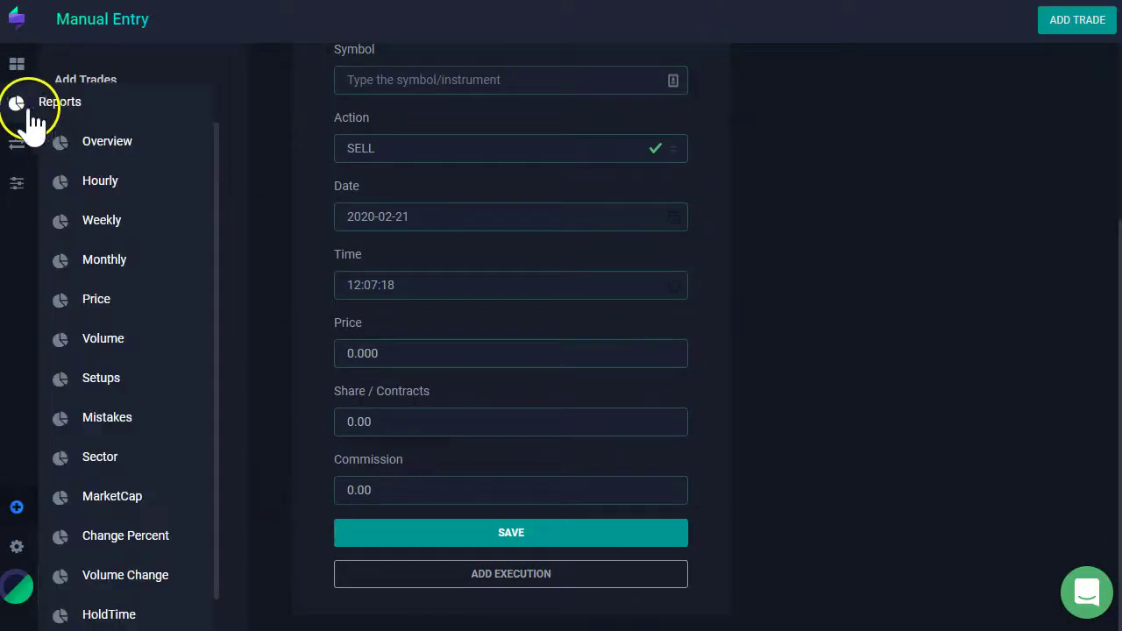
pyautogui.click(107, 141)
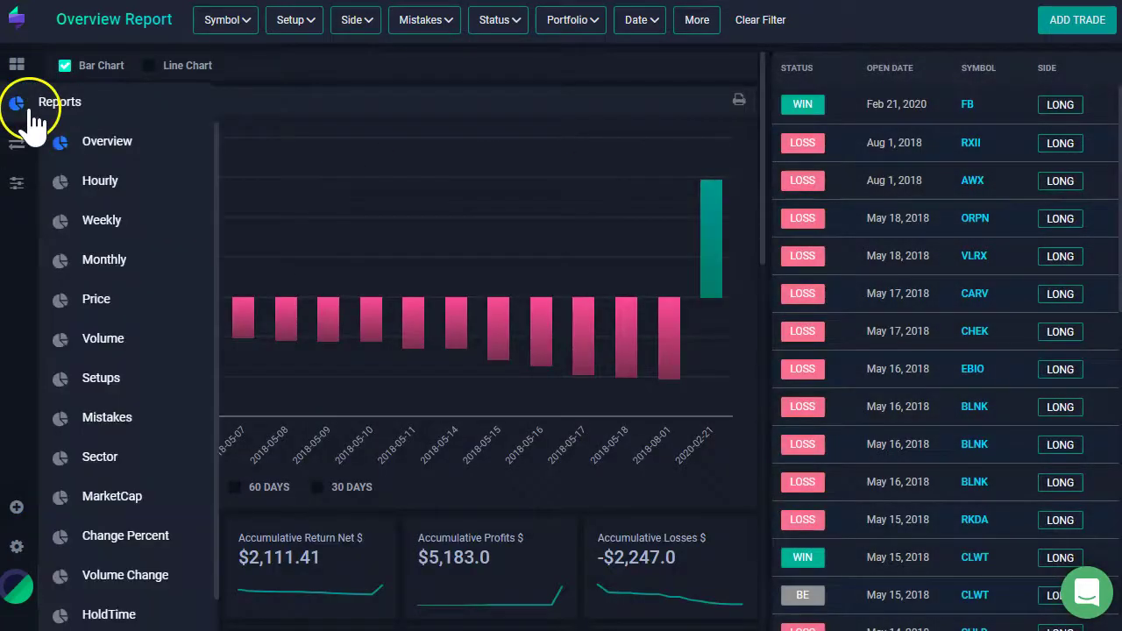
pyautogui.moveTo(23, 146)
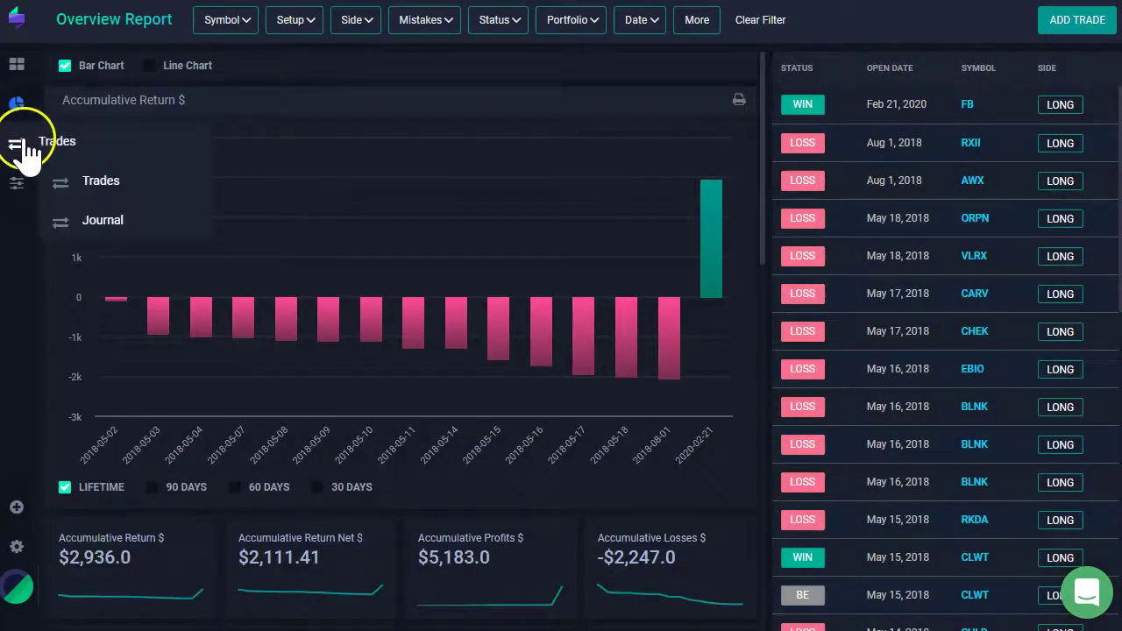
pyautogui.click(109, 187)
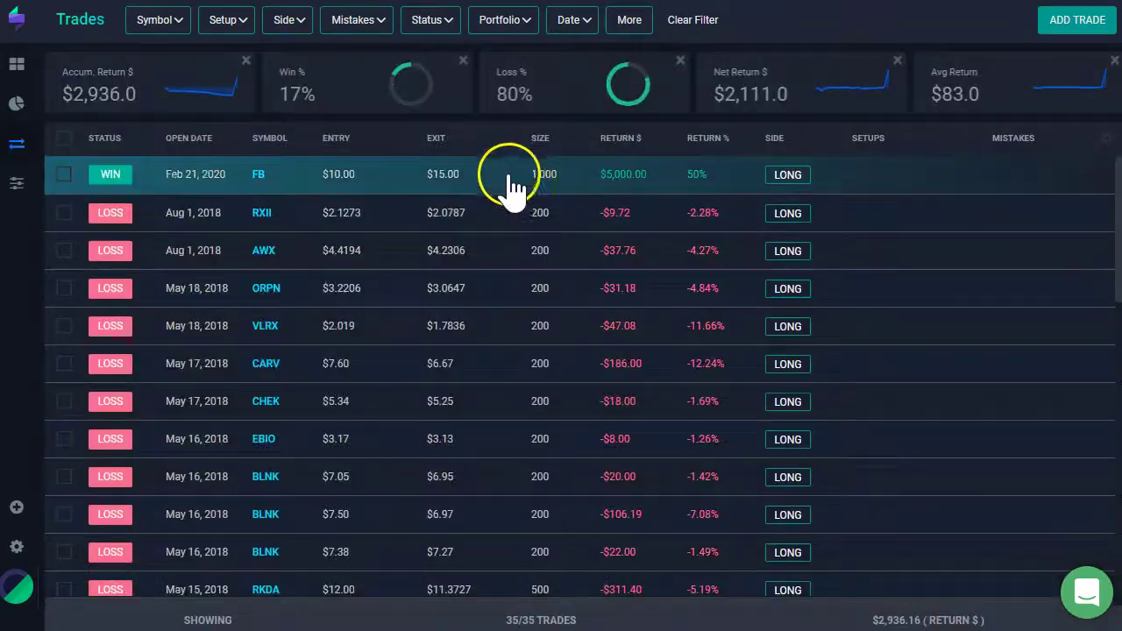
# - Open the FB trade's detail page and review the 1,000-share $10 buy and $15 sell
pyautogui.click(508, 175)
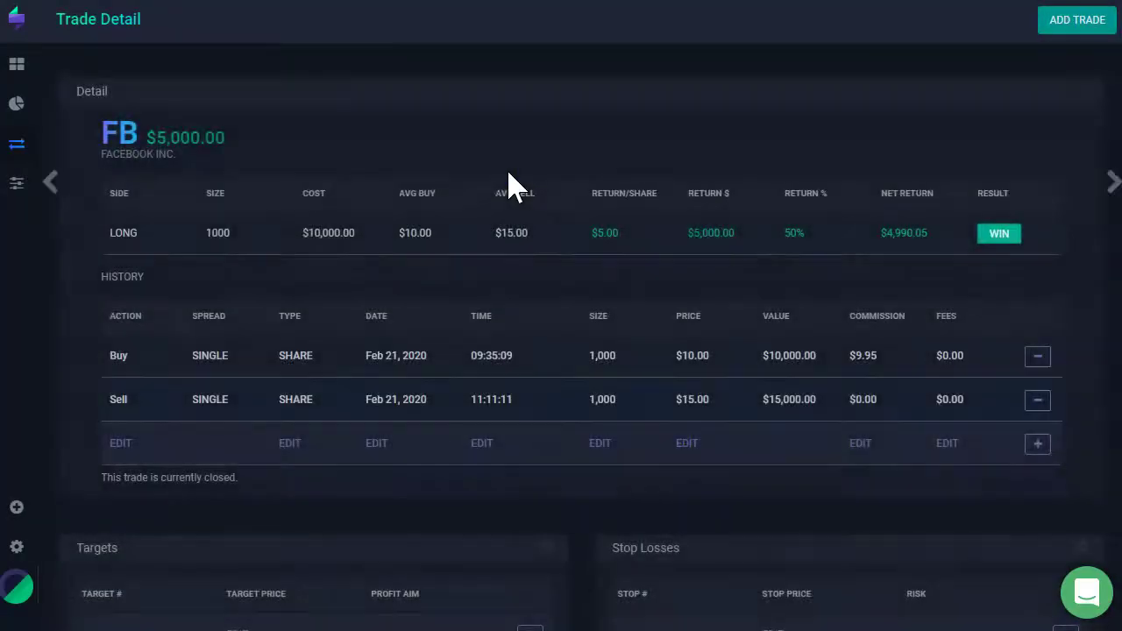
pyautogui.scroll(-1, 513, 186)
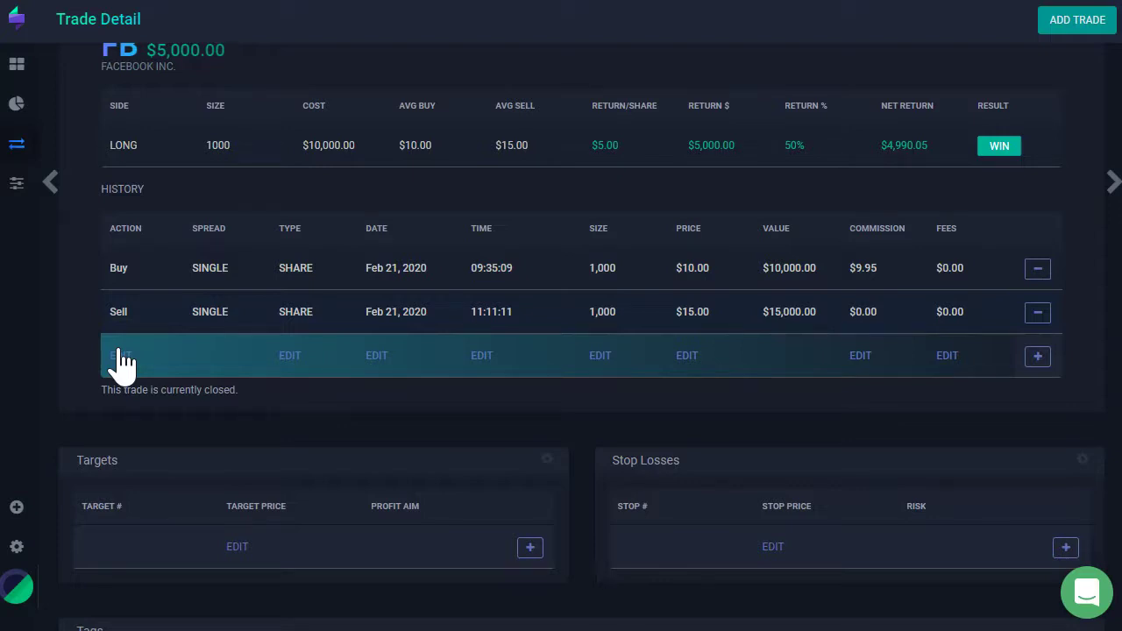
pyautogui.scroll(1, 132, 272)
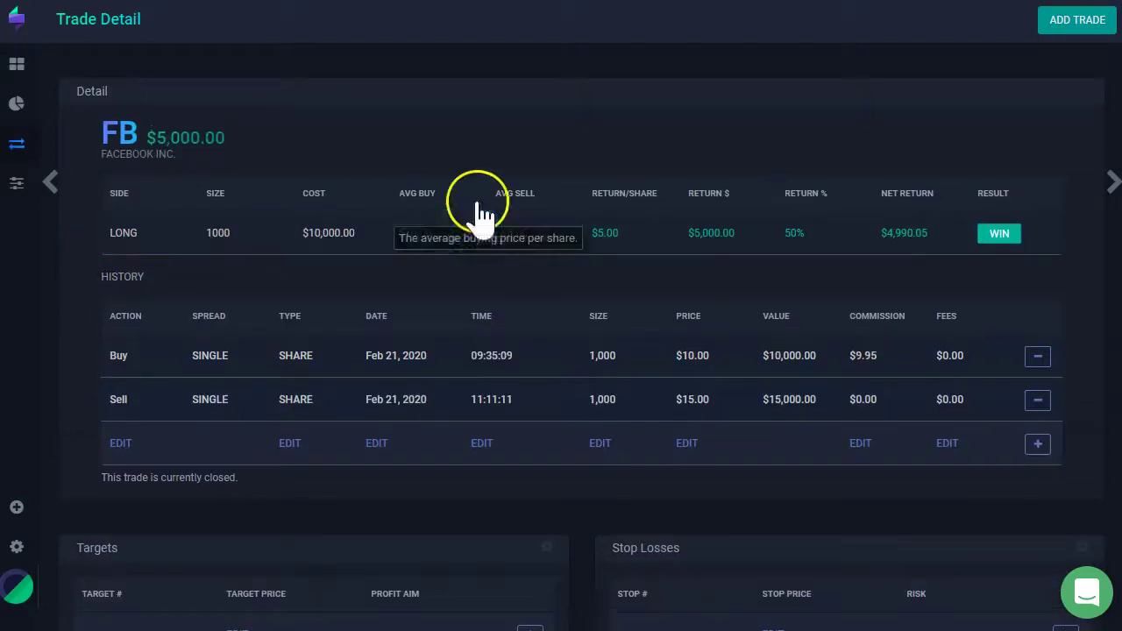